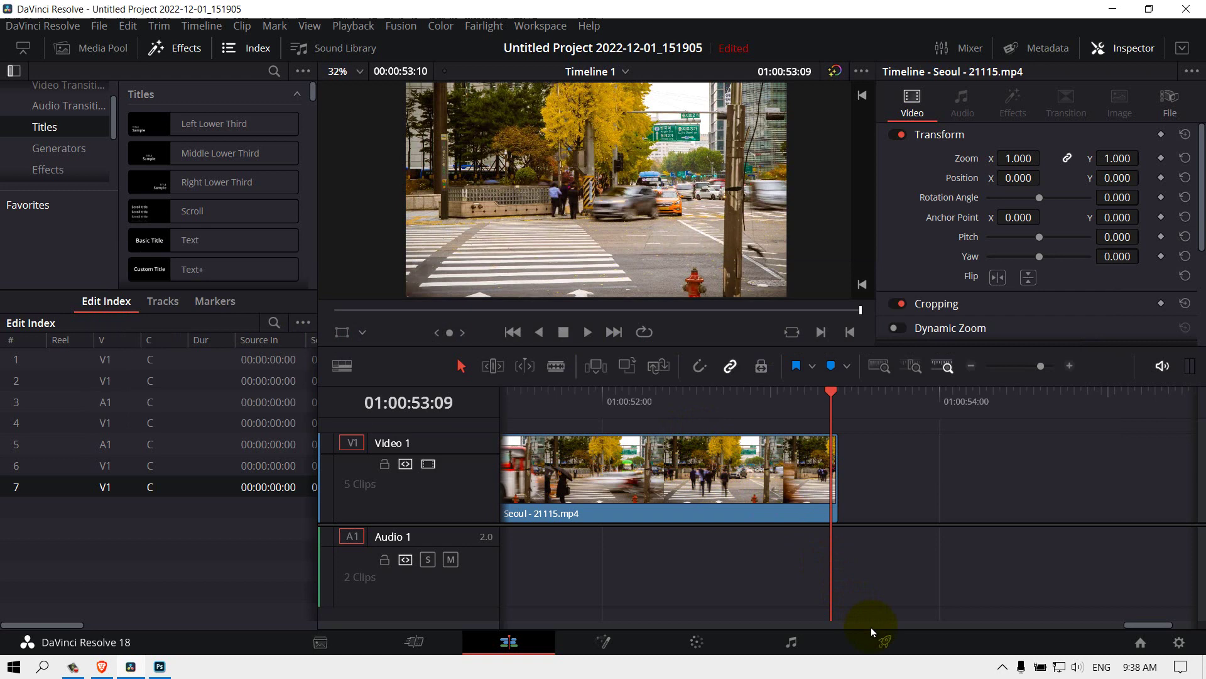
# - Check the two cancelled jobs in the Deliver page render queue, then return to the Edit page
pyautogui.click(884, 642)
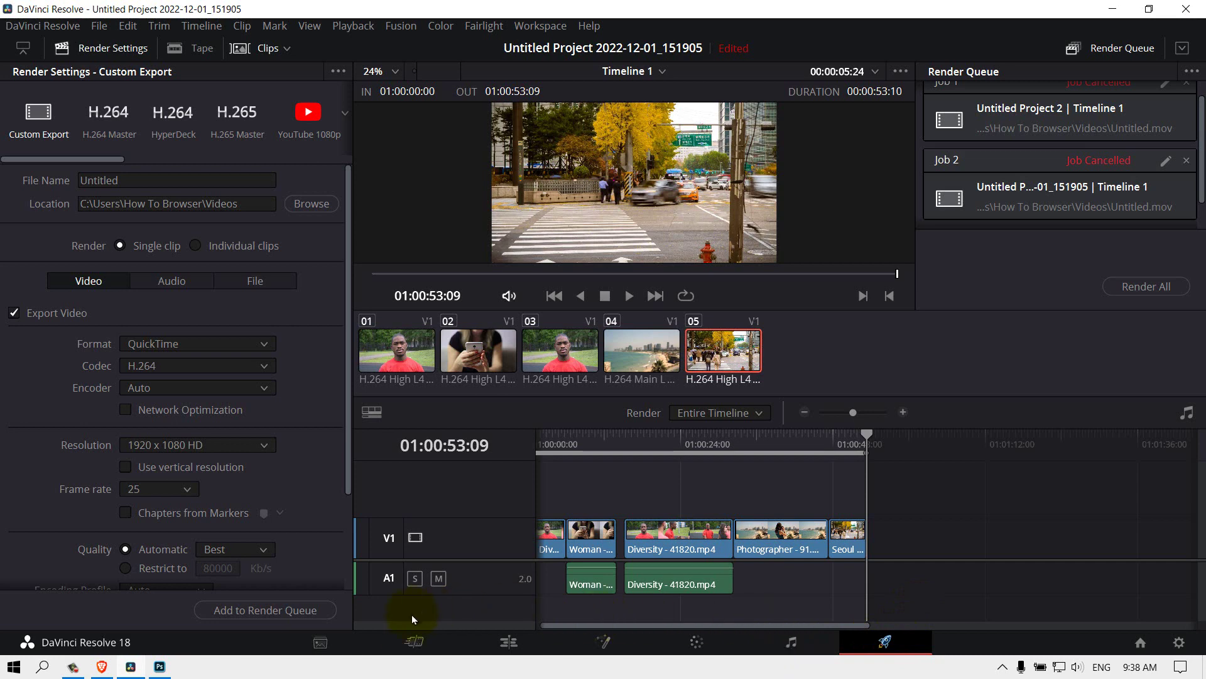
pyautogui.click(506, 643)
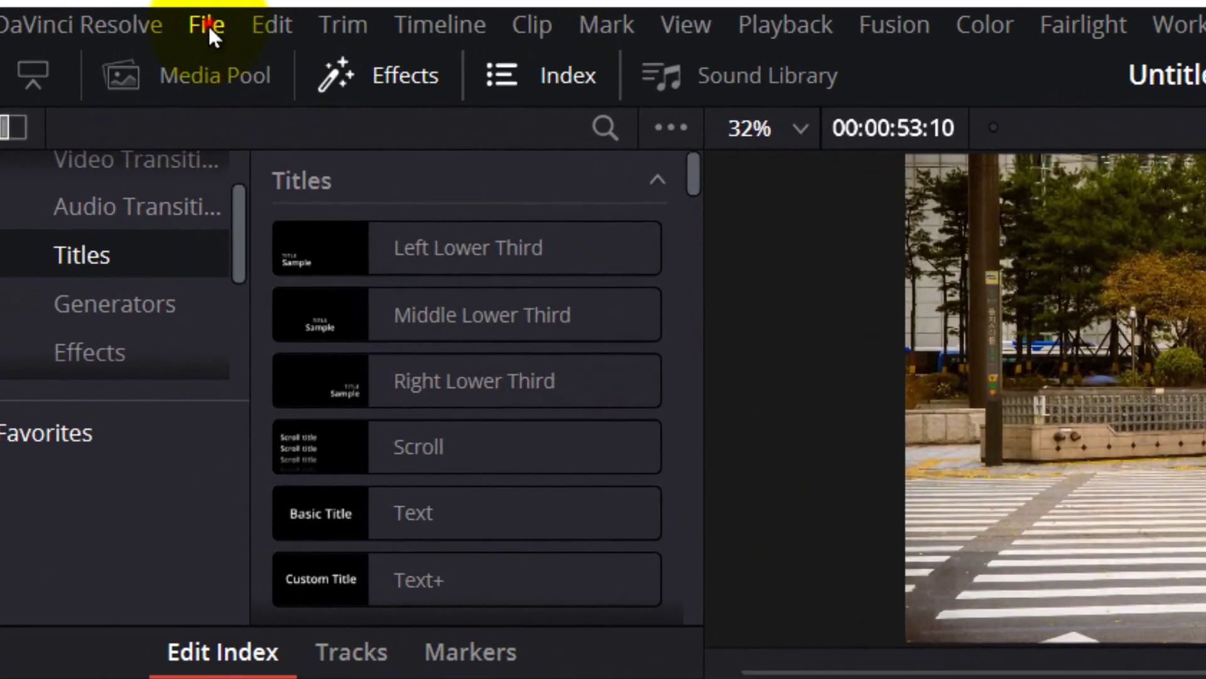
# - Open the Quick Export window from the File menu
pyautogui.click(210, 26)
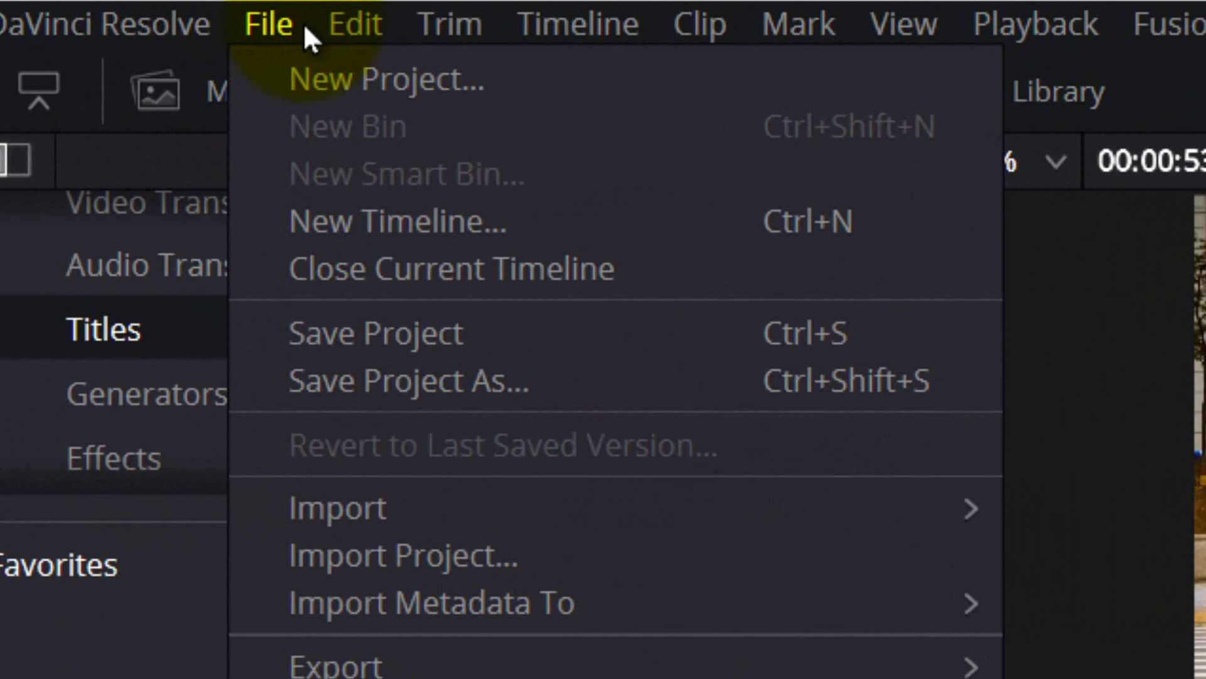
pyautogui.click(303, 23)
pyautogui.click(303, 23)
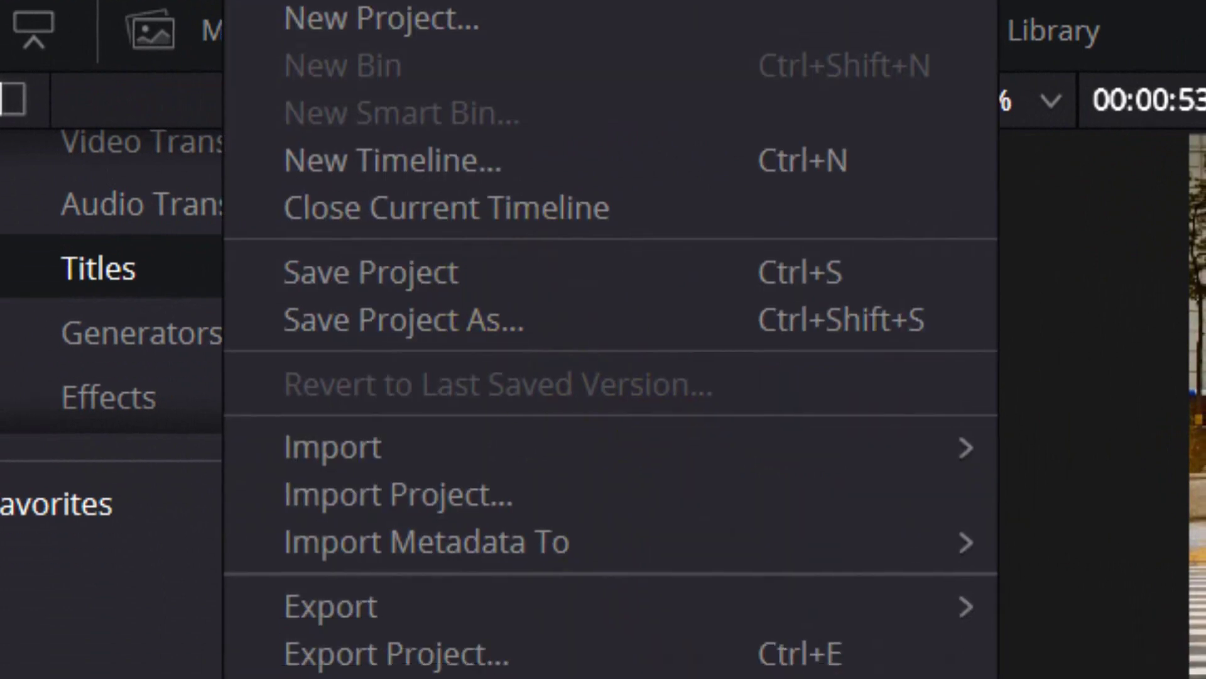
pyautogui.click(651, 553)
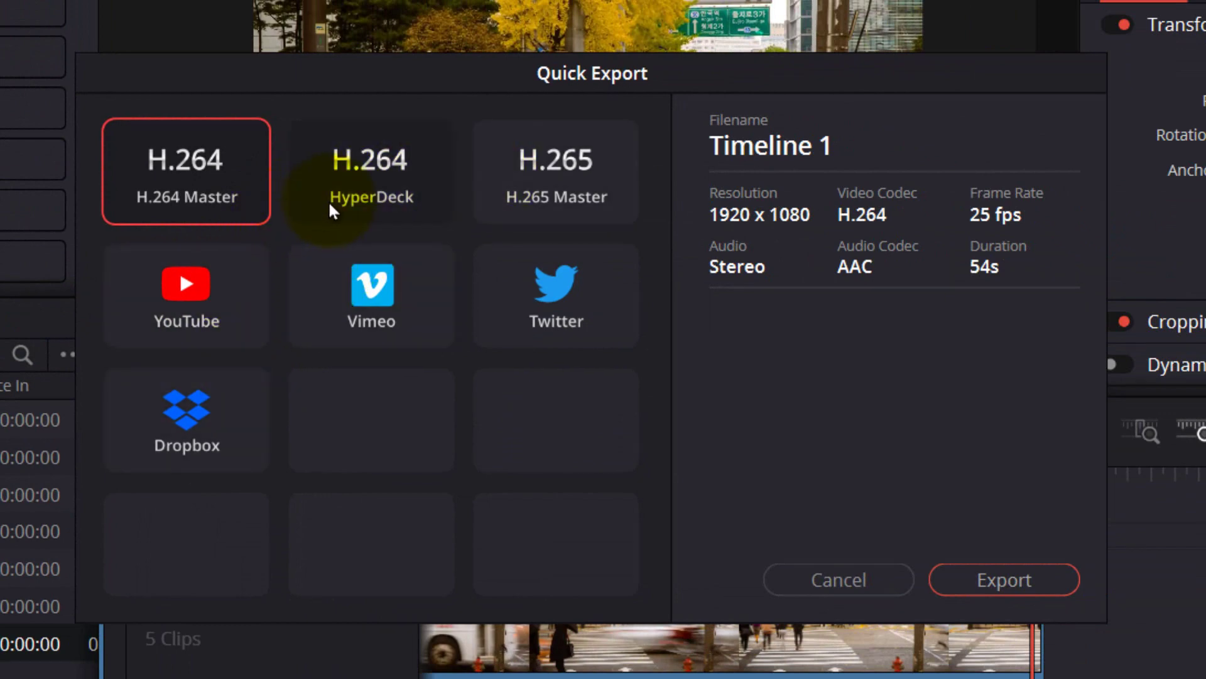
# - Compare the YouTube, Vimeo and Dropbox presets, then export Timeline 1 with H.264 Master
pyautogui.click(214, 281)
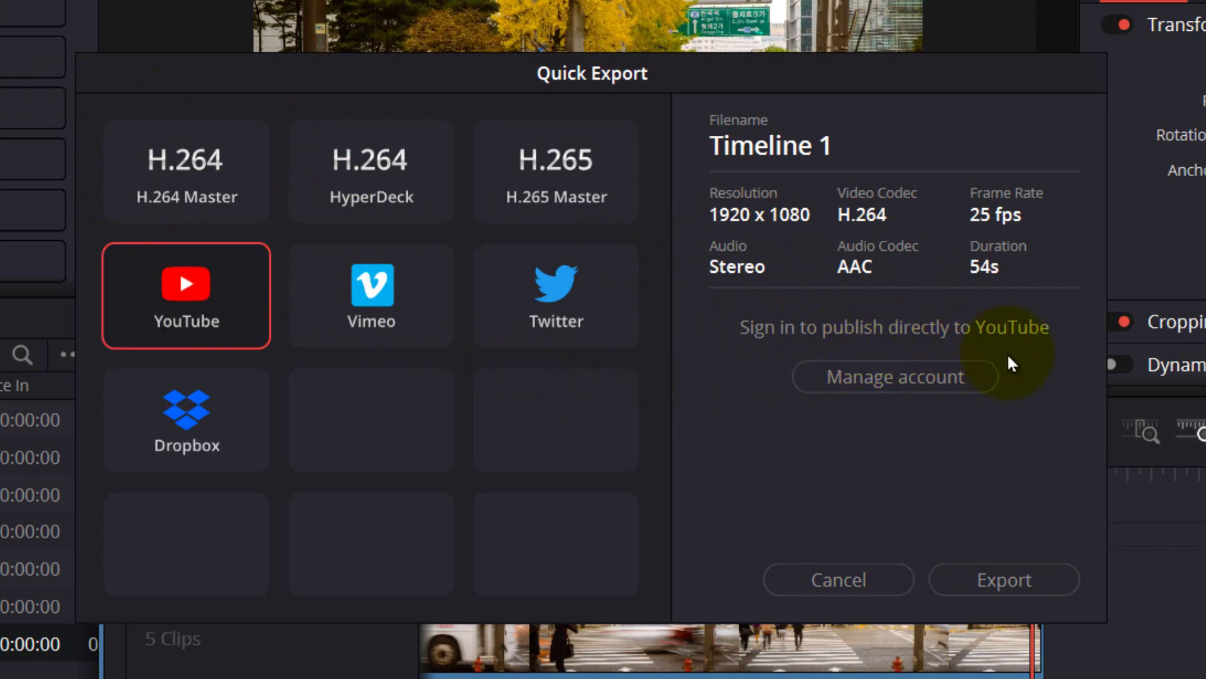
pyautogui.click(427, 300)
pyautogui.click(544, 299)
pyautogui.click(238, 386)
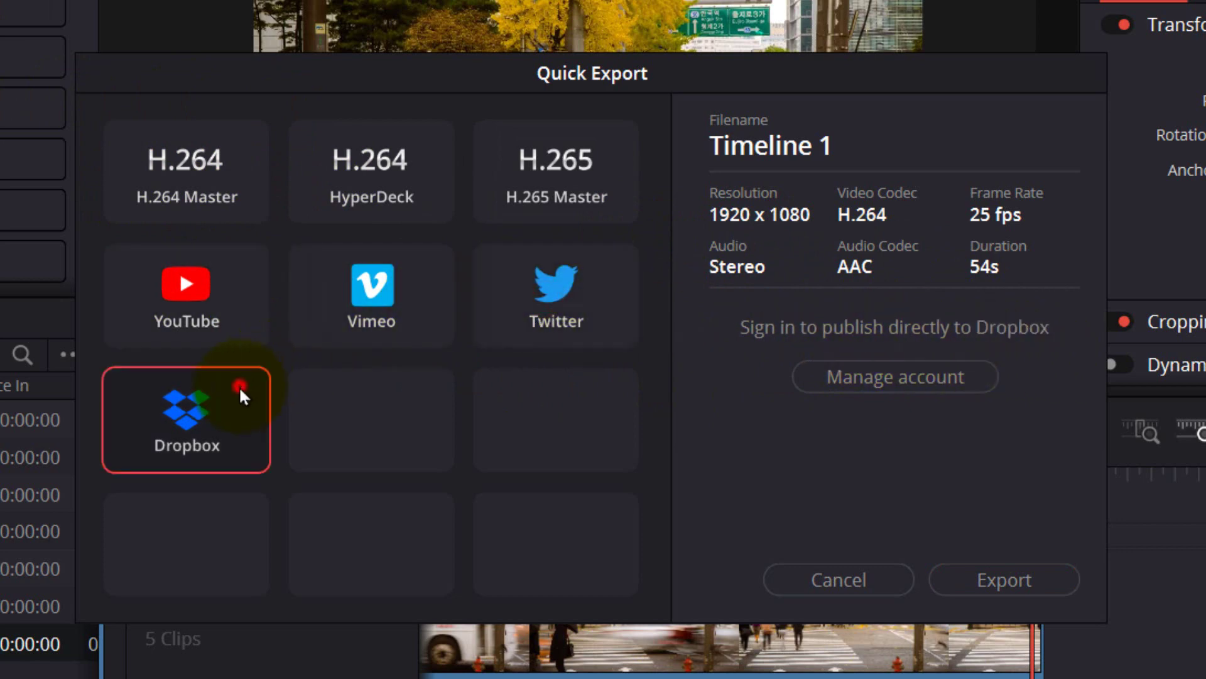
pyautogui.click(386, 217)
pyautogui.click(238, 192)
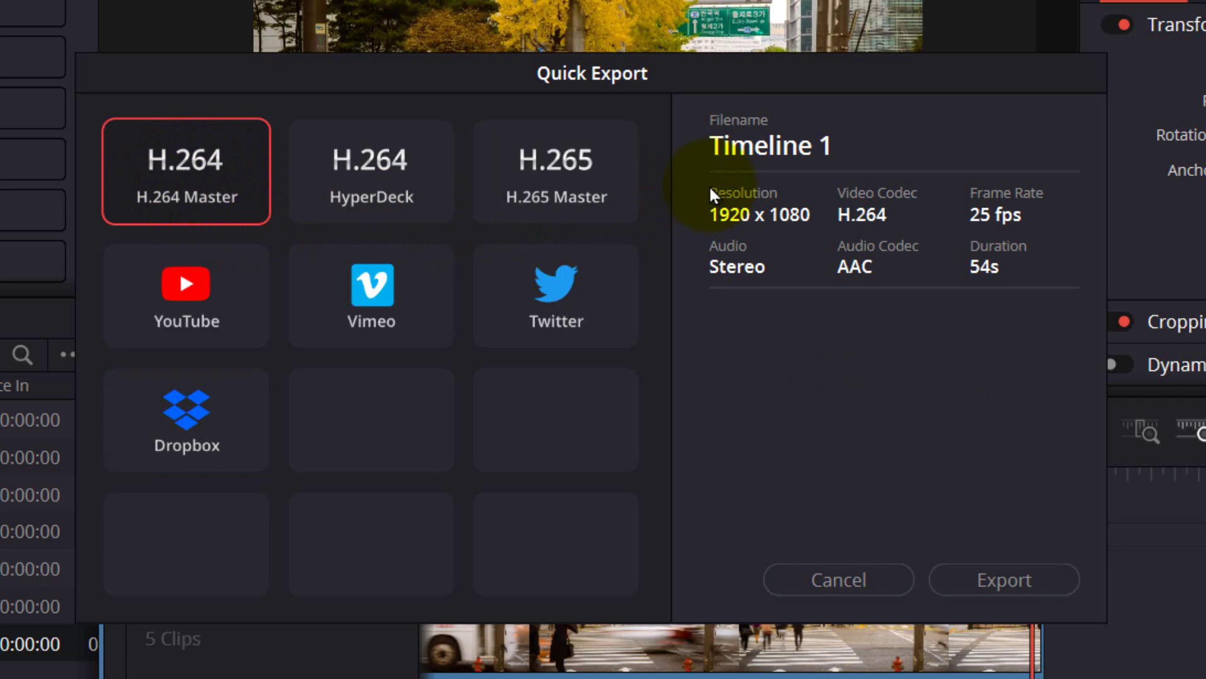
pyautogui.click(772, 153)
# - Save the Timeline 1 export to the Desktop, then cancel the render and close its window
pyautogui.click(1000, 586)
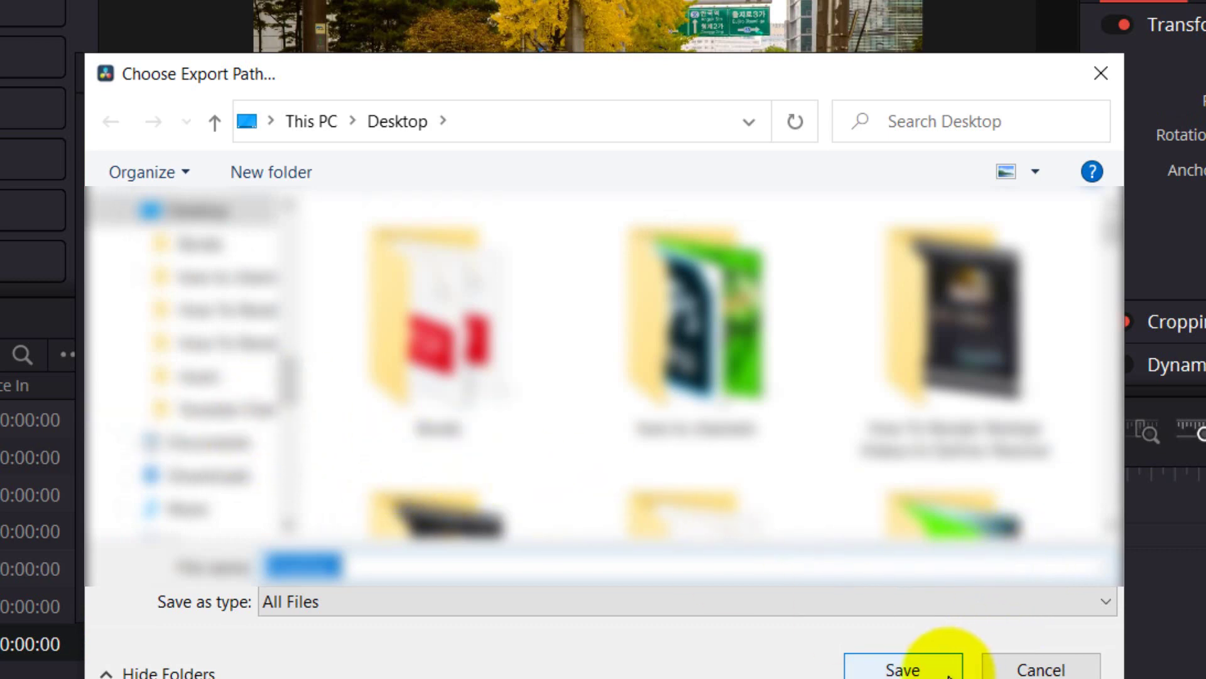
pyautogui.click(949, 674)
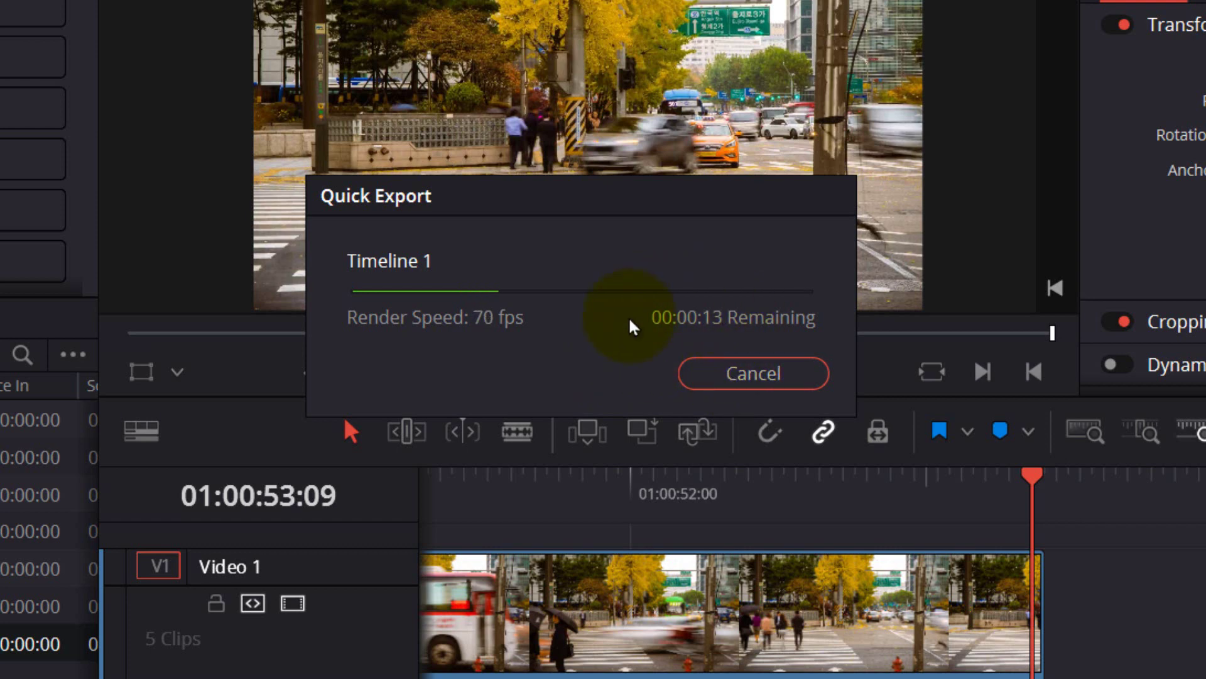
pyautogui.click(771, 376)
pyautogui.click(732, 378)
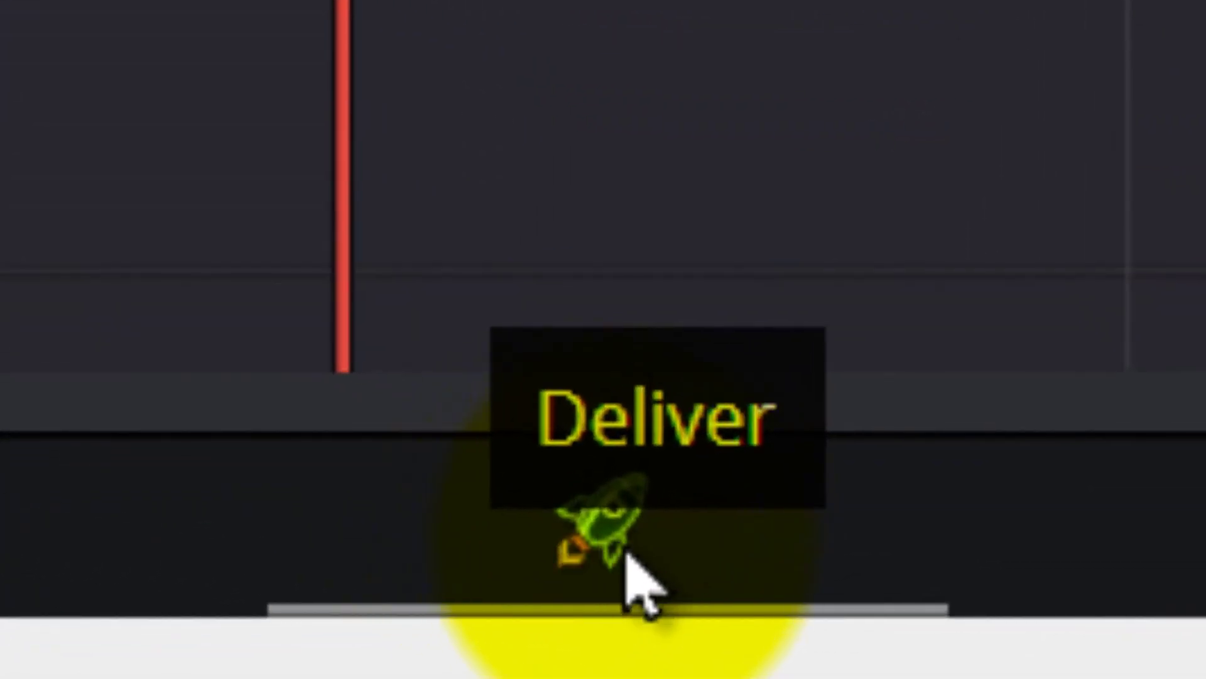
# - On the Deliver page, load the YouTube 1080p render preset for an MP4 H.264 export
pyautogui.click(598, 547)
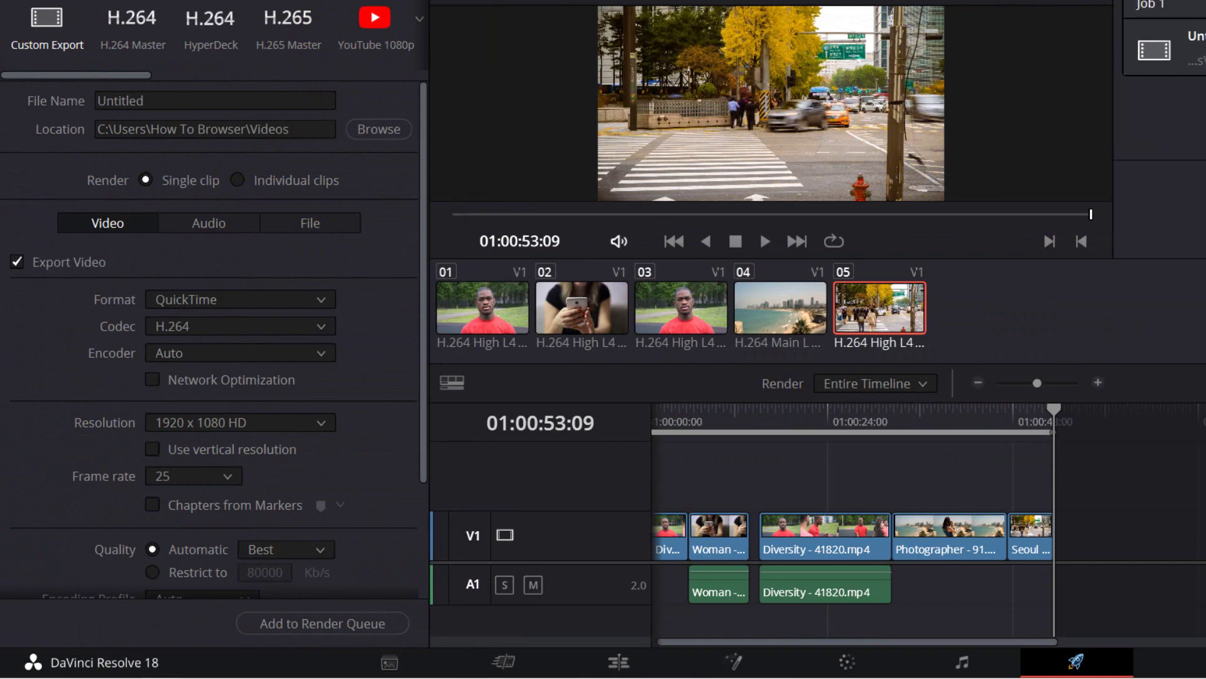
pyautogui.scroll(-3, 259, 254)
pyautogui.scroll(3, 259, 254)
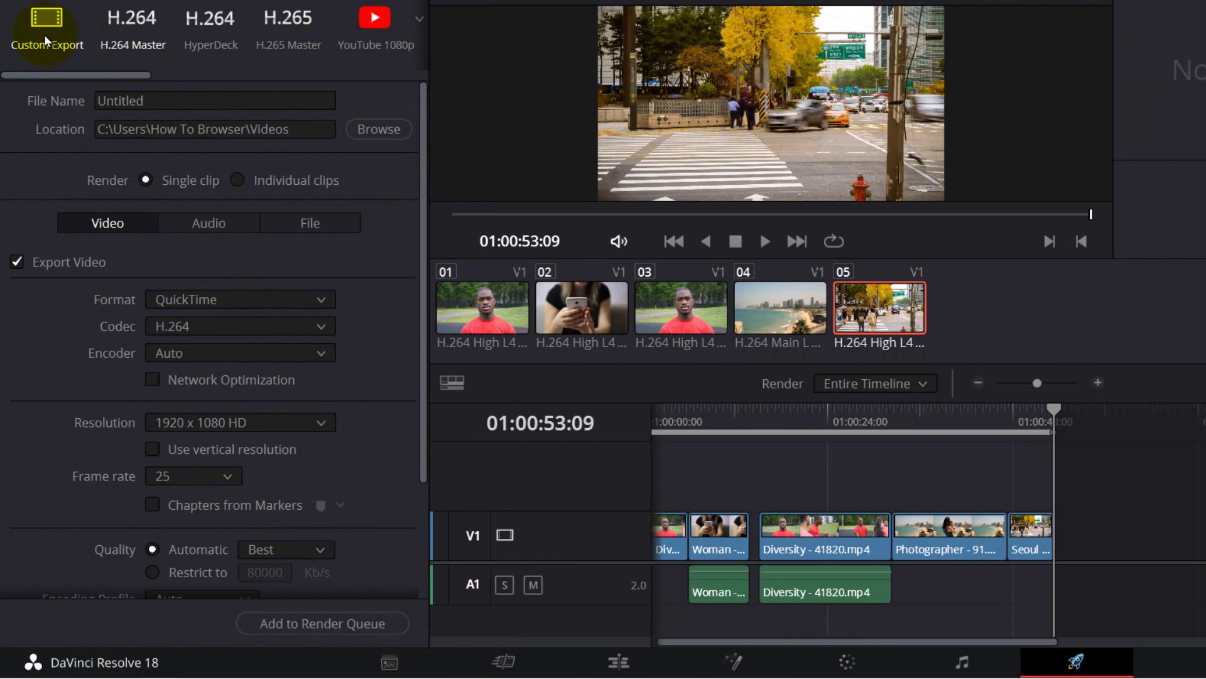
pyautogui.click(406, 26)
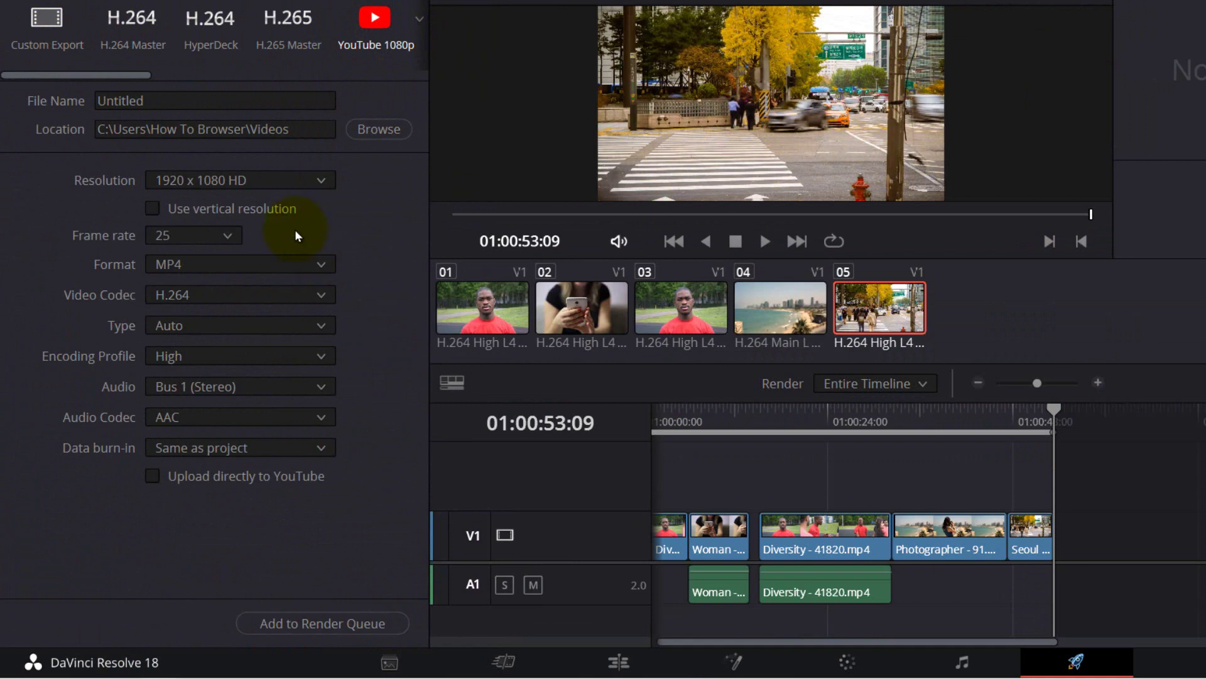
pyautogui.click(54, 42)
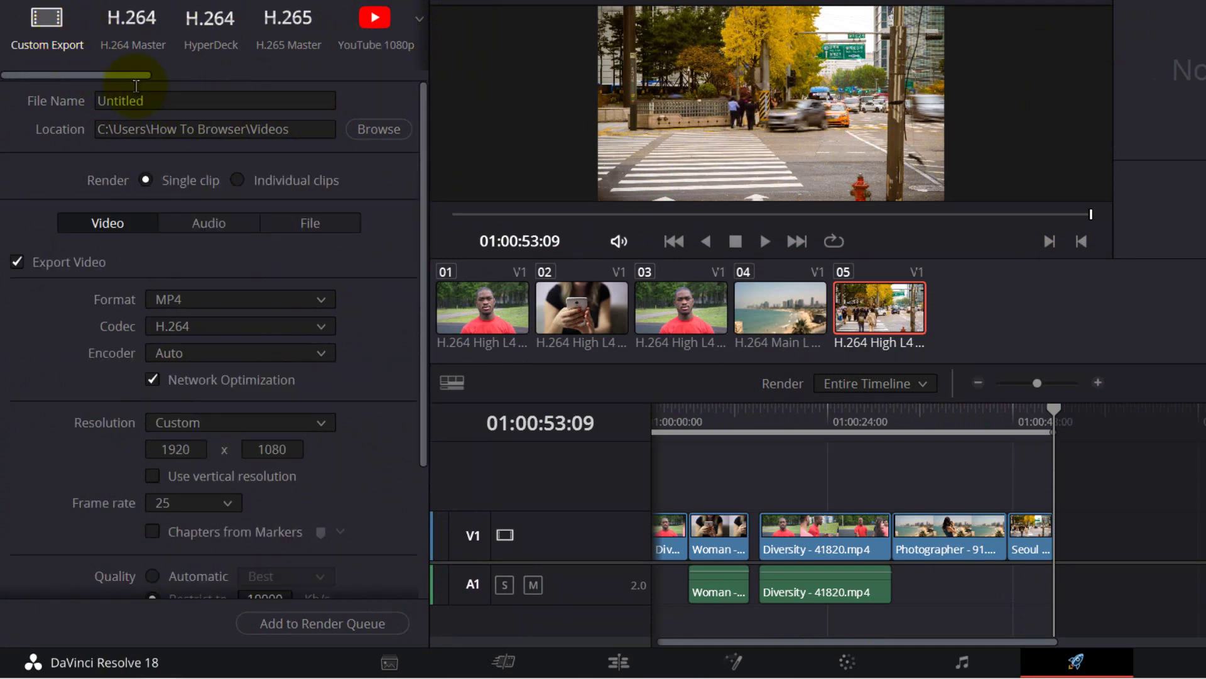
pyautogui.click(169, 100)
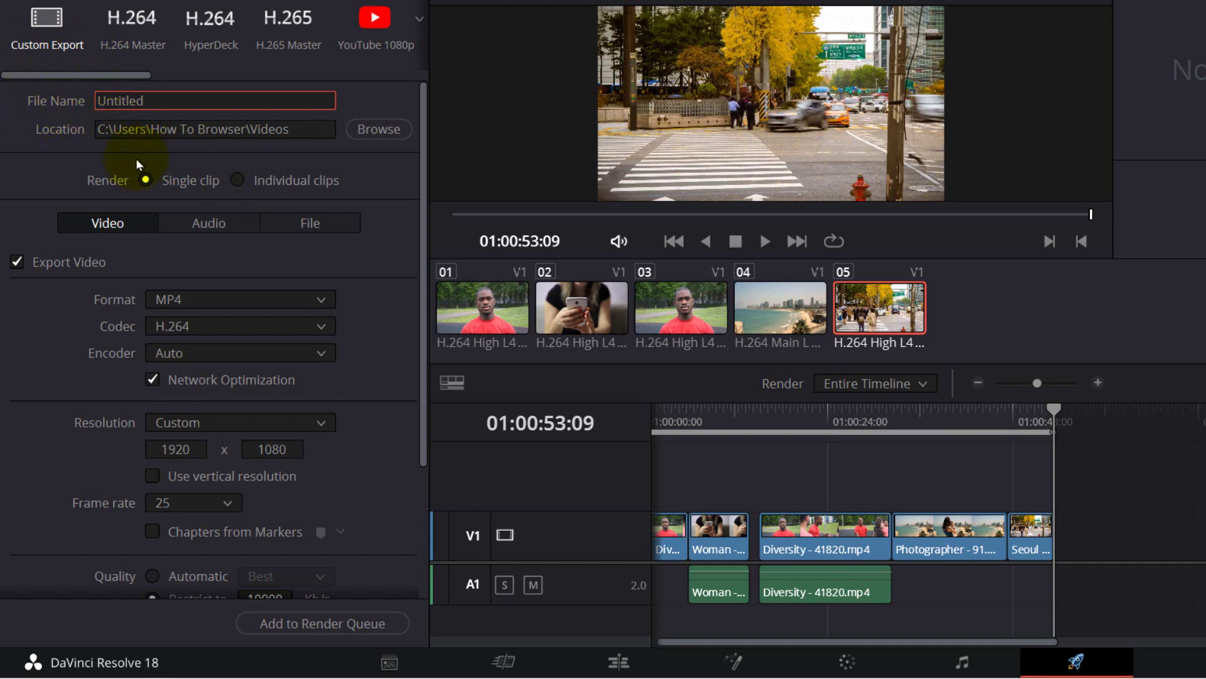
pyautogui.scroll(-2, 169, 239)
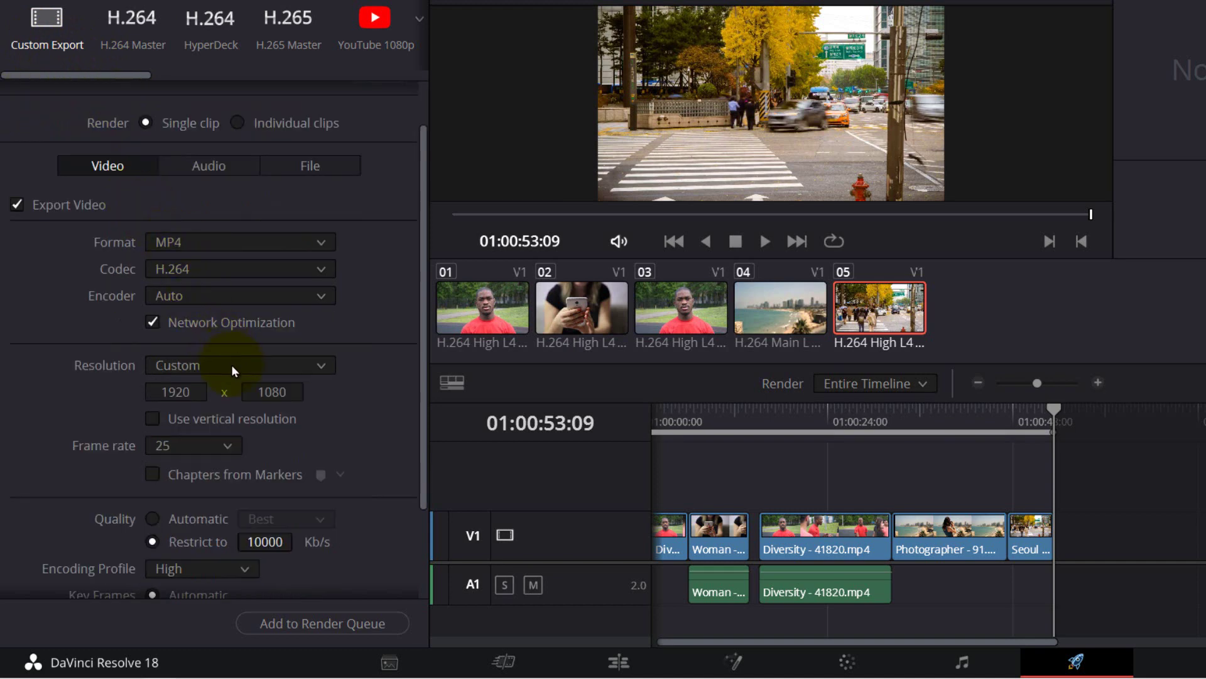
pyautogui.scroll(-4, 232, 366)
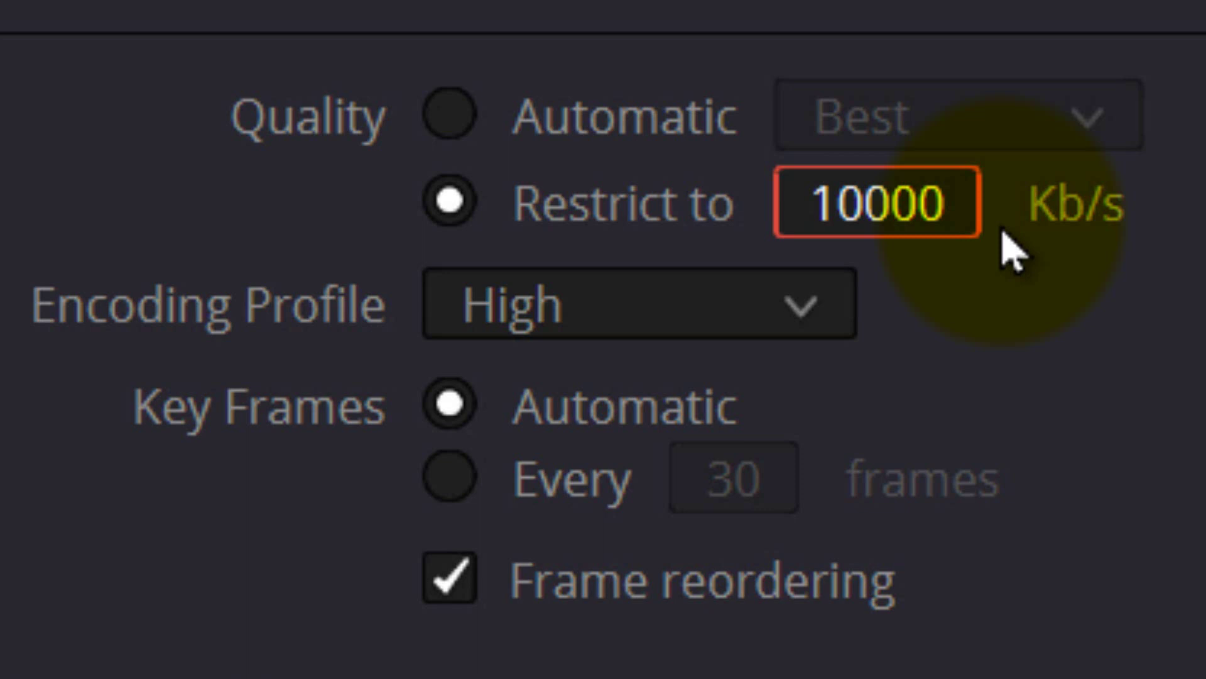
# - Switch the render quality from a 10000 Kb/s cap to Automatic
pyautogui.click(903, 213)
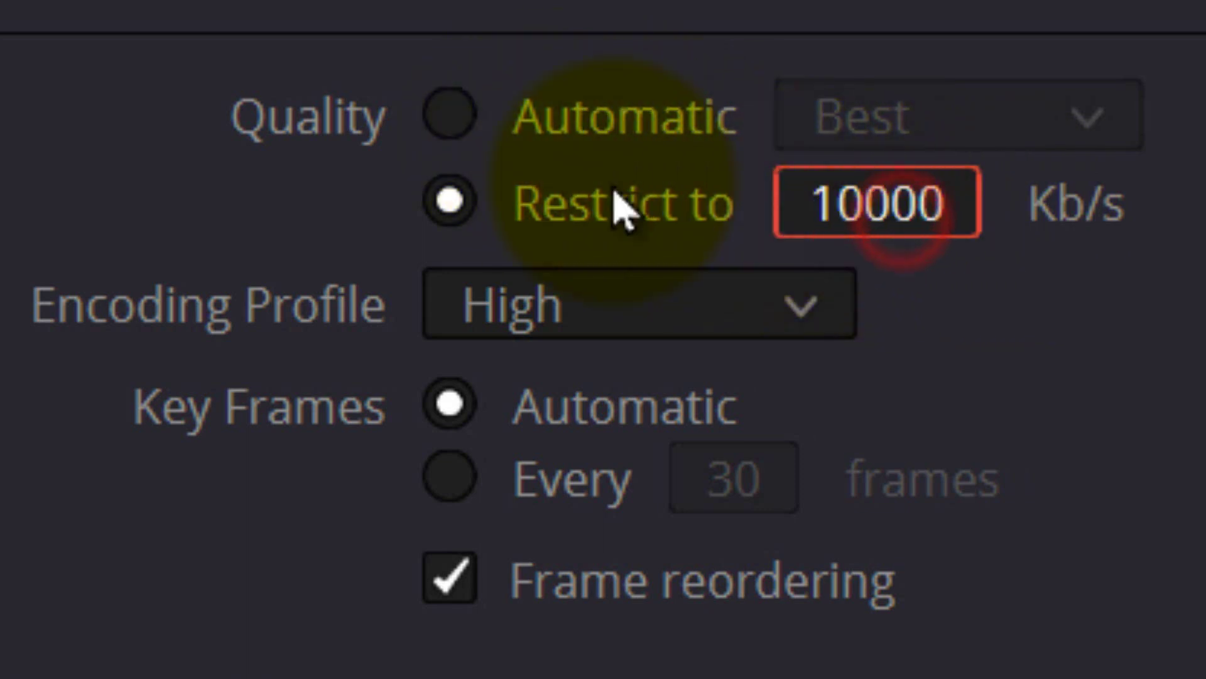
pyautogui.click(447, 115)
pyautogui.click(874, 125)
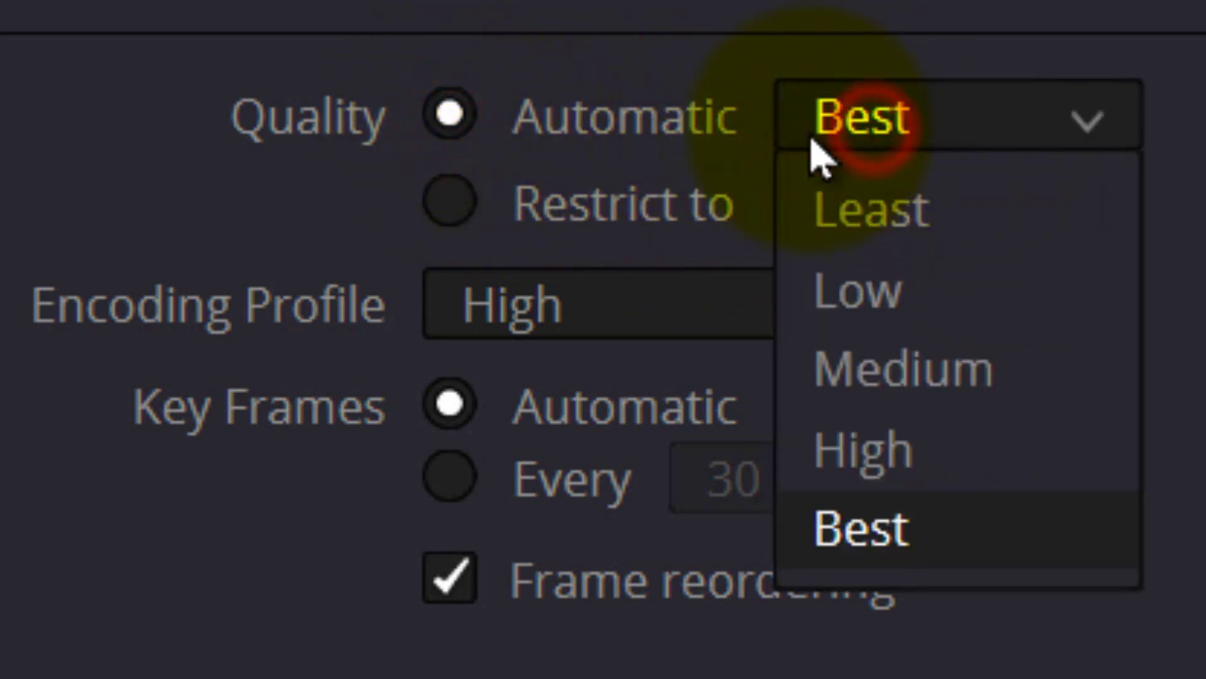
pyautogui.click(606, 125)
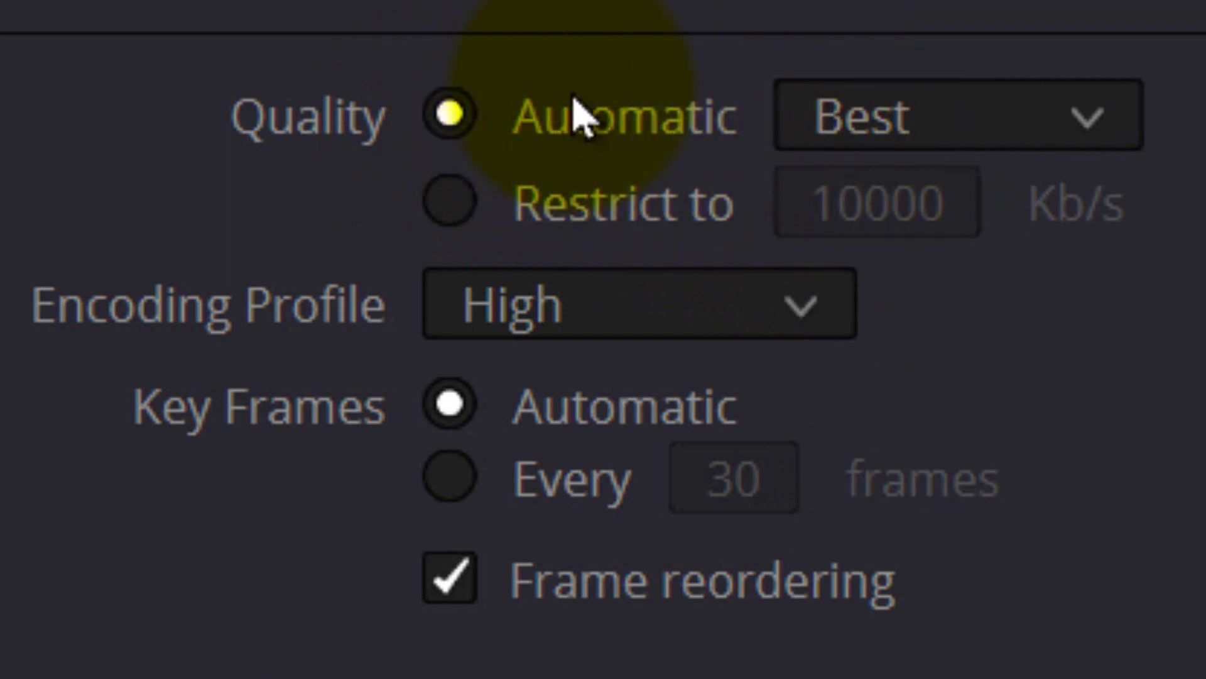
pyautogui.click(615, 110)
# - Set the automatic quality level to Best after trying Low
pyautogui.click(870, 104)
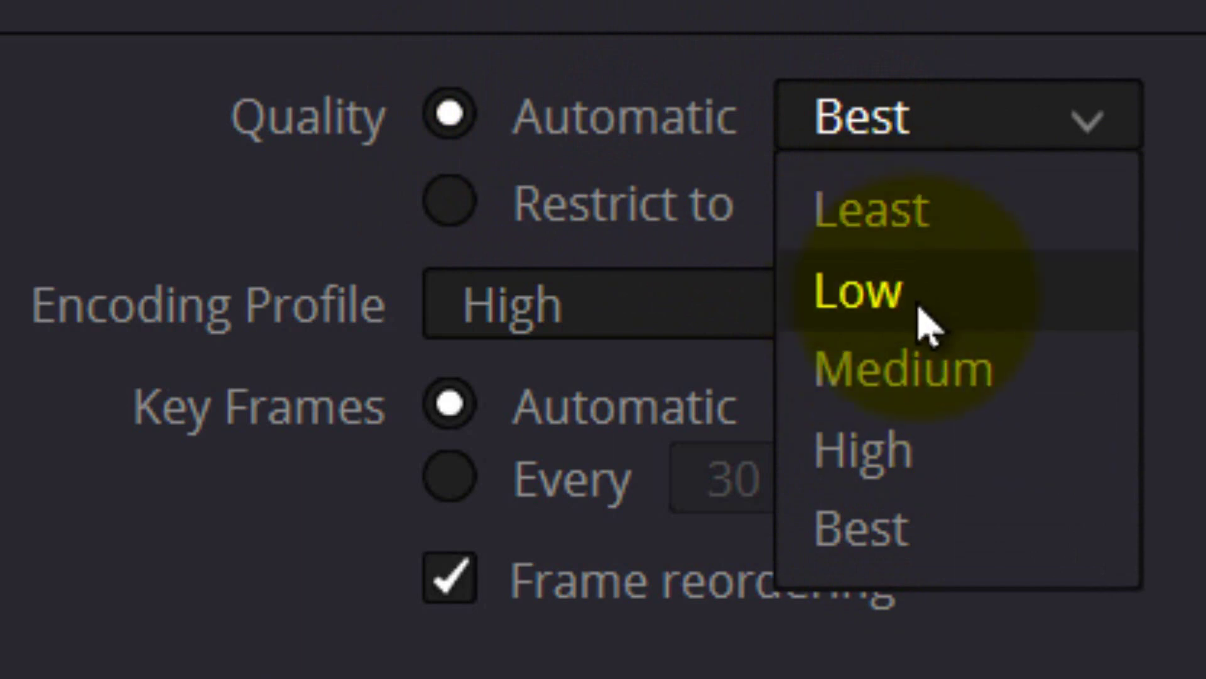
pyautogui.click(919, 308)
pyautogui.click(902, 119)
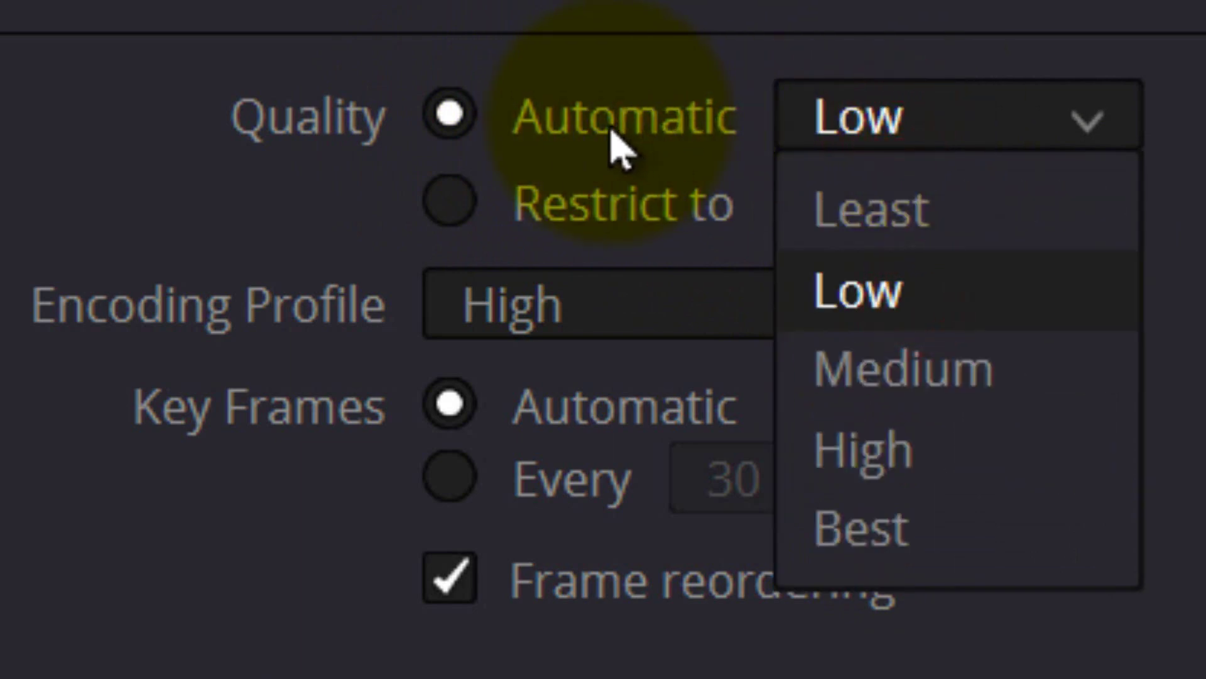
pyautogui.click(867, 314)
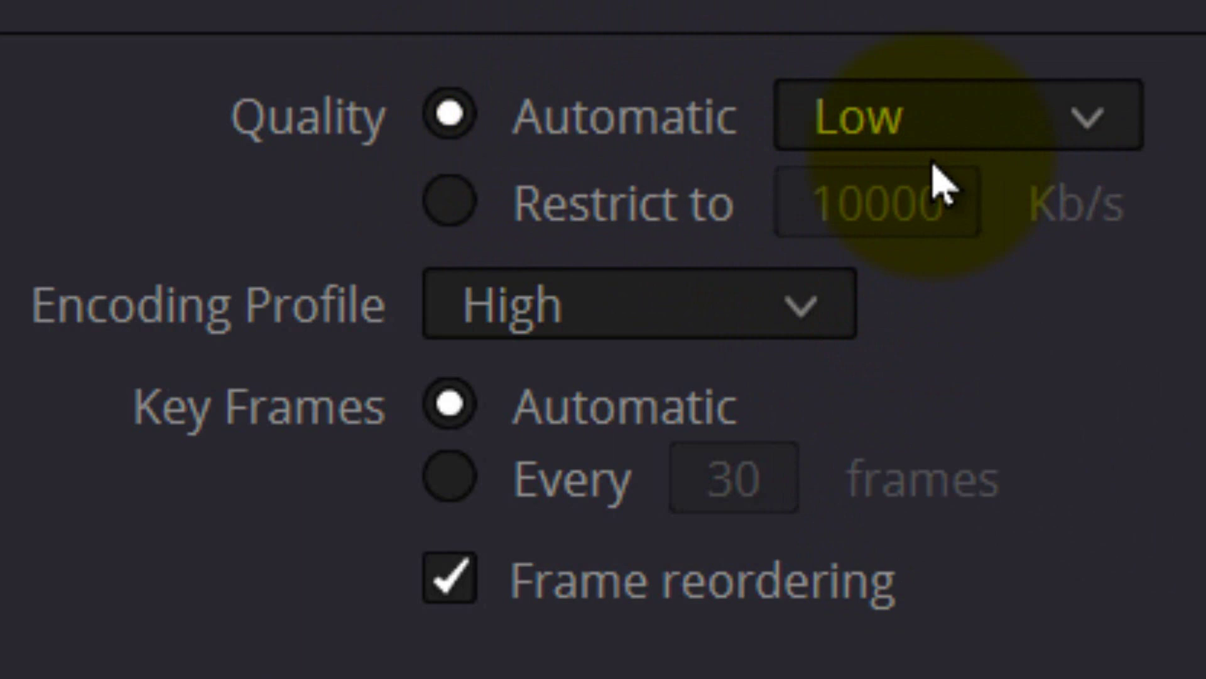
pyautogui.click(937, 114)
pyautogui.click(939, 286)
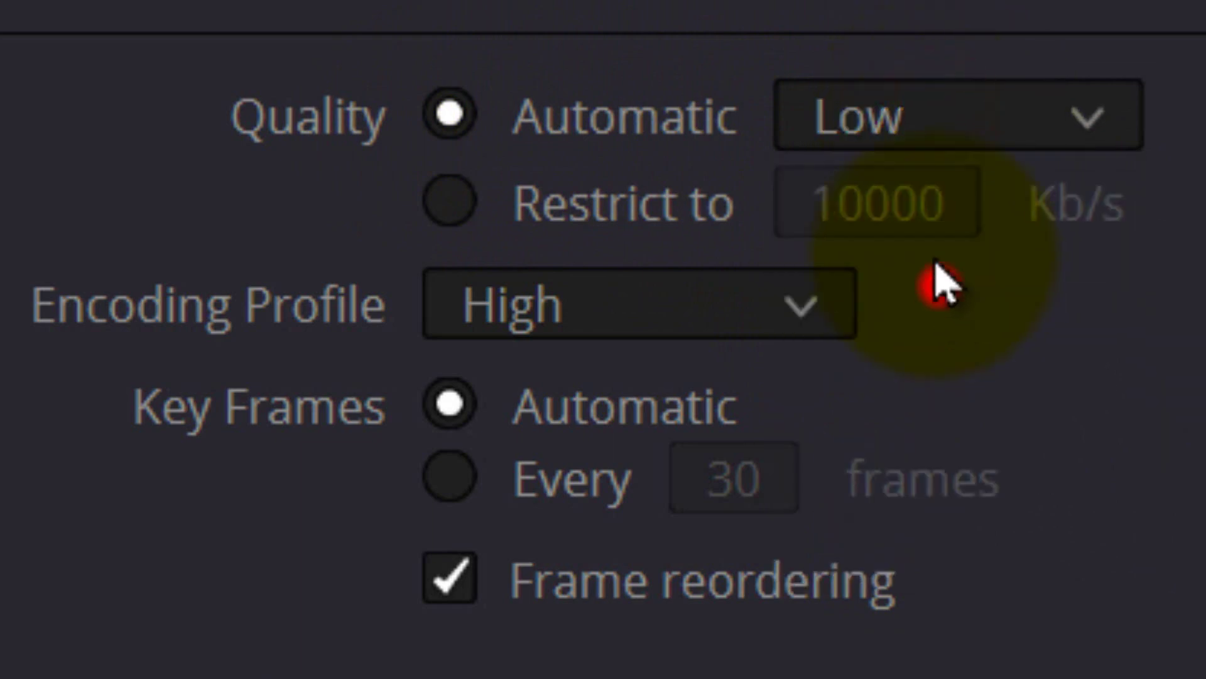
pyautogui.click(905, 116)
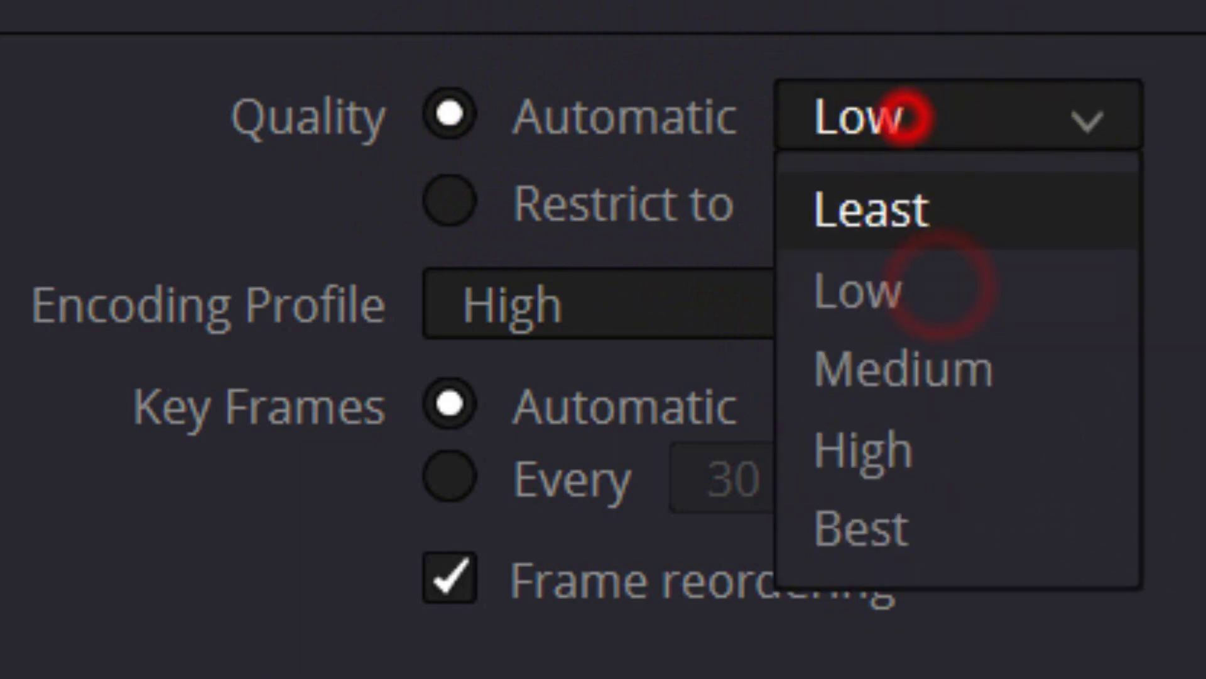
pyautogui.click(1043, 319)
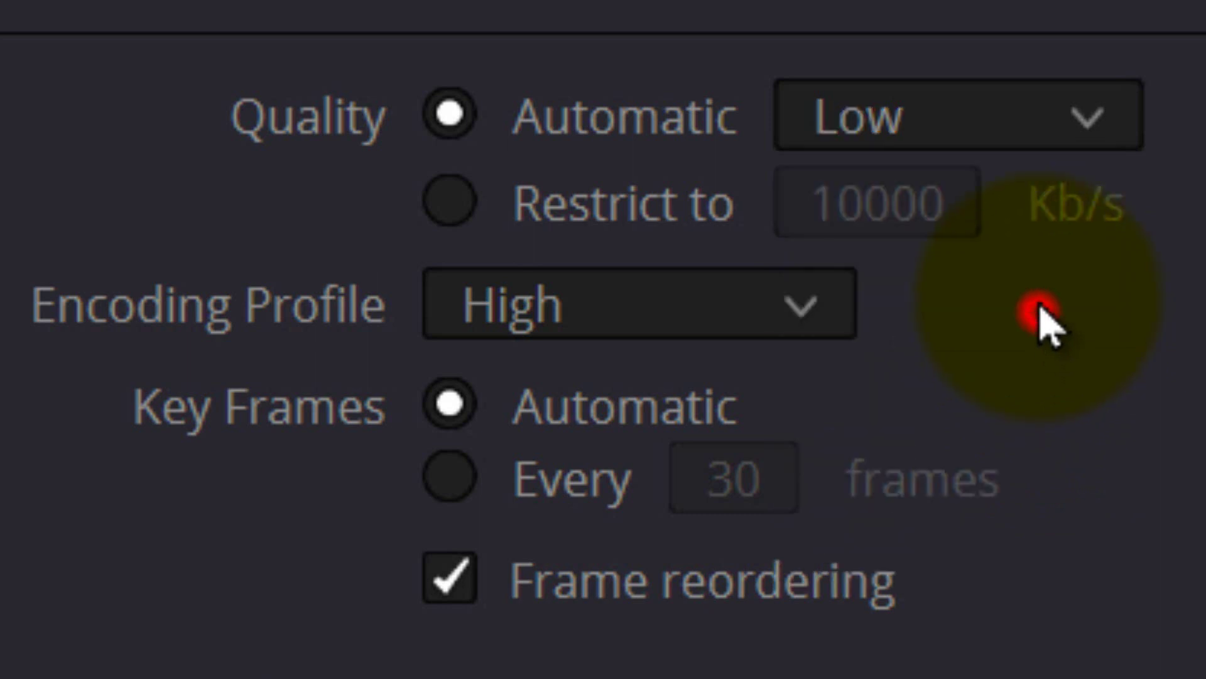
pyautogui.click(1017, 118)
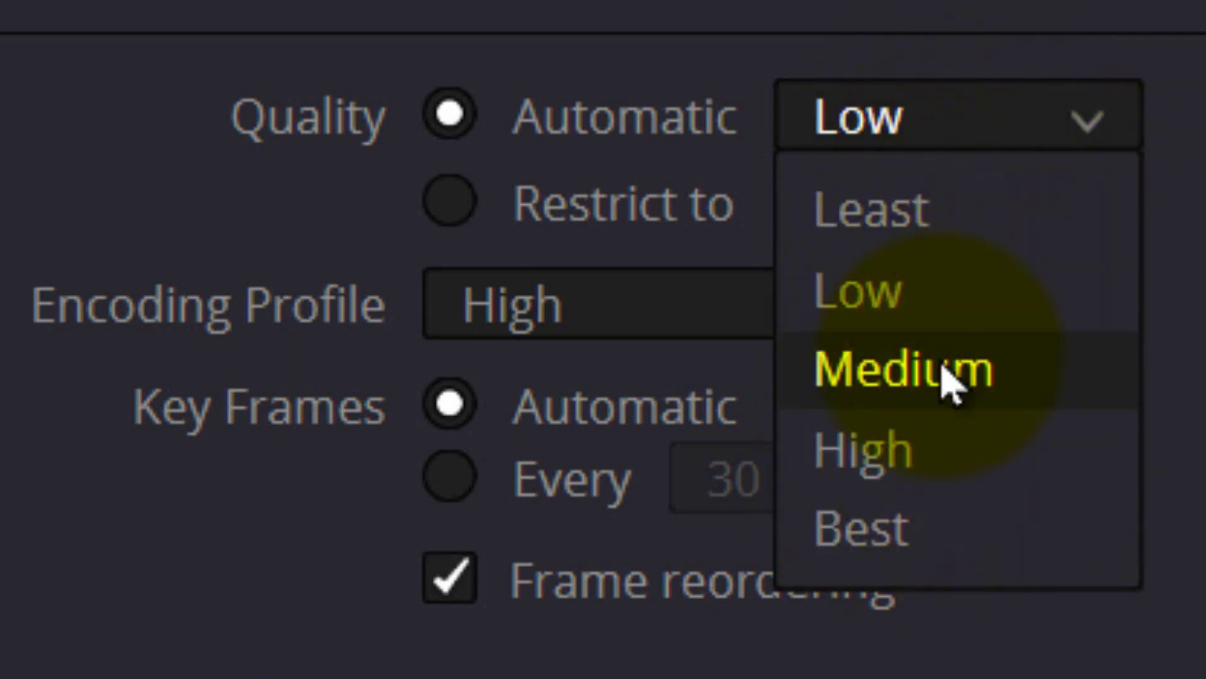
pyautogui.click(848, 538)
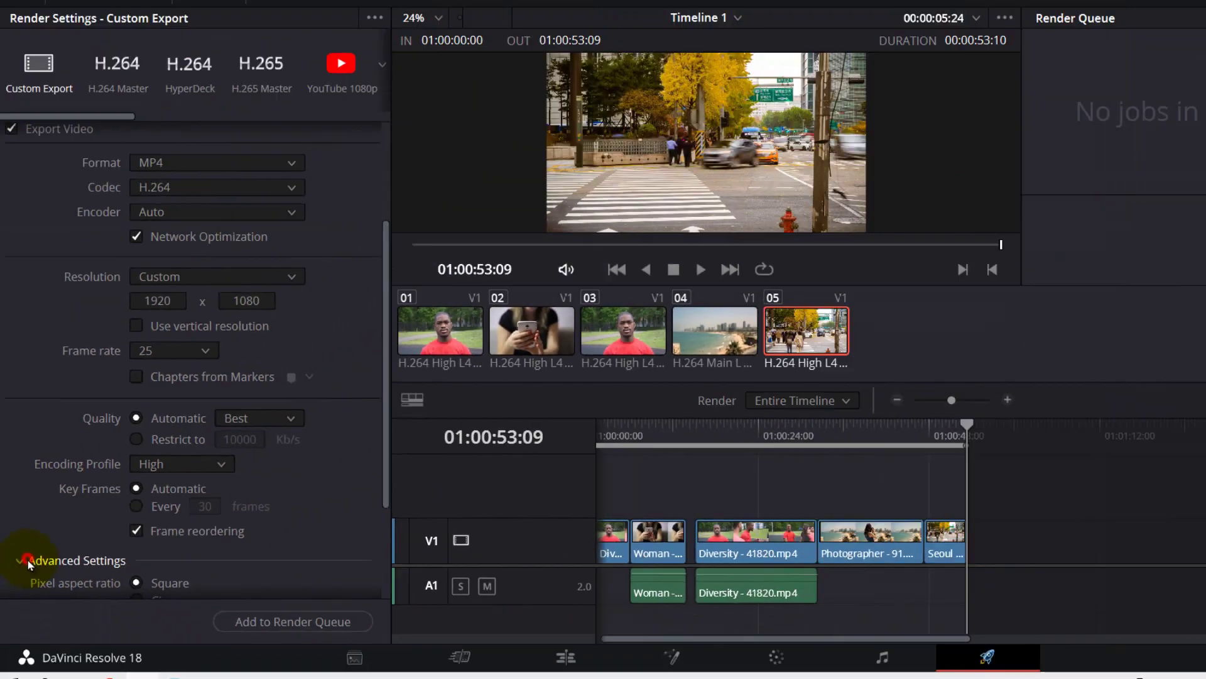
pyautogui.scroll(-6, 80, 526)
pyautogui.scroll(3, 81, 525)
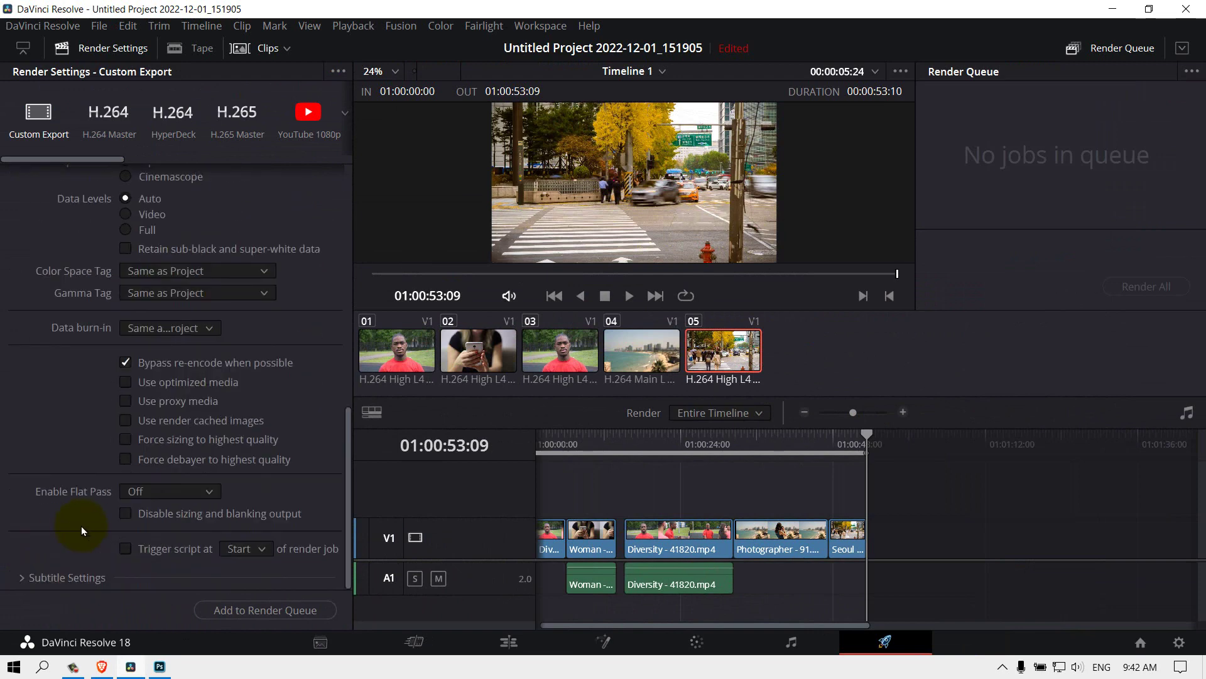
pyautogui.click(230, 609)
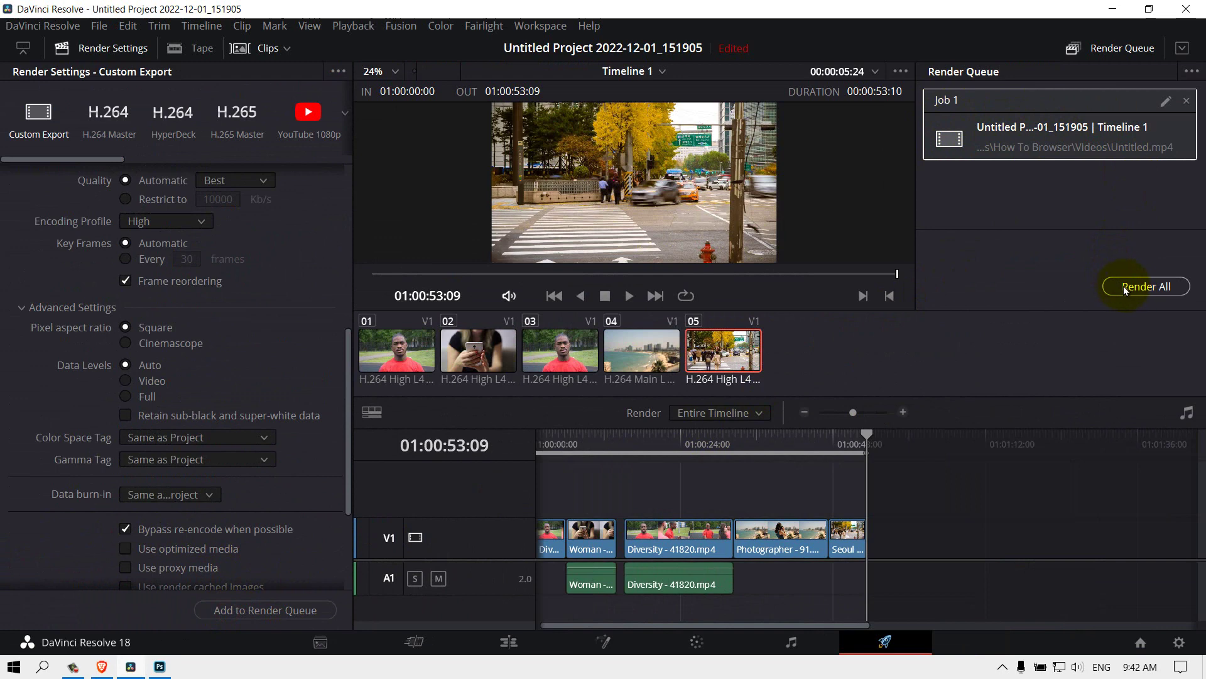
pyautogui.click(1185, 288)
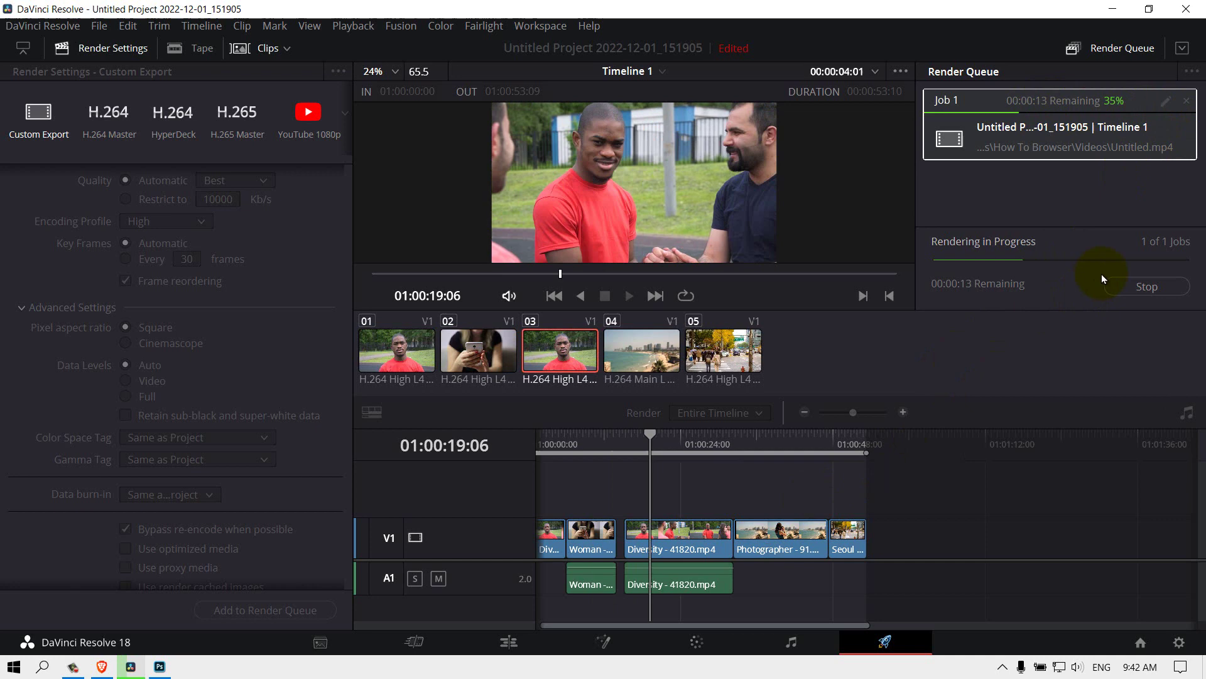
pyautogui.click(1130, 289)
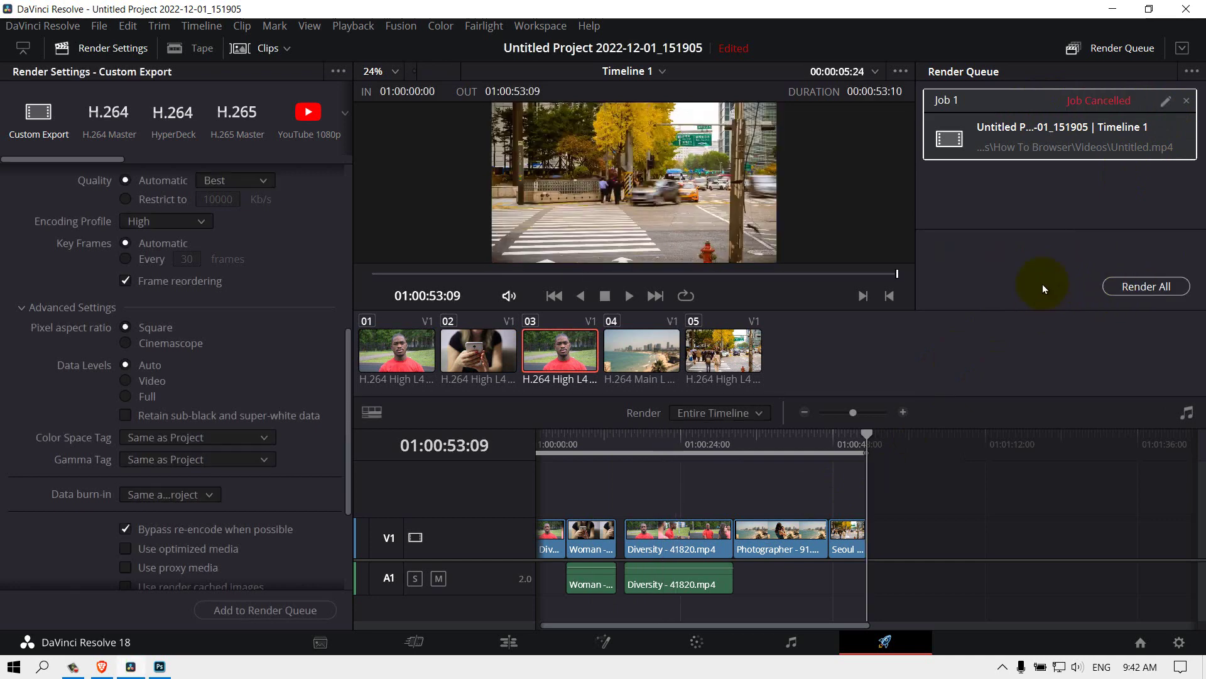
pyautogui.click(1187, 101)
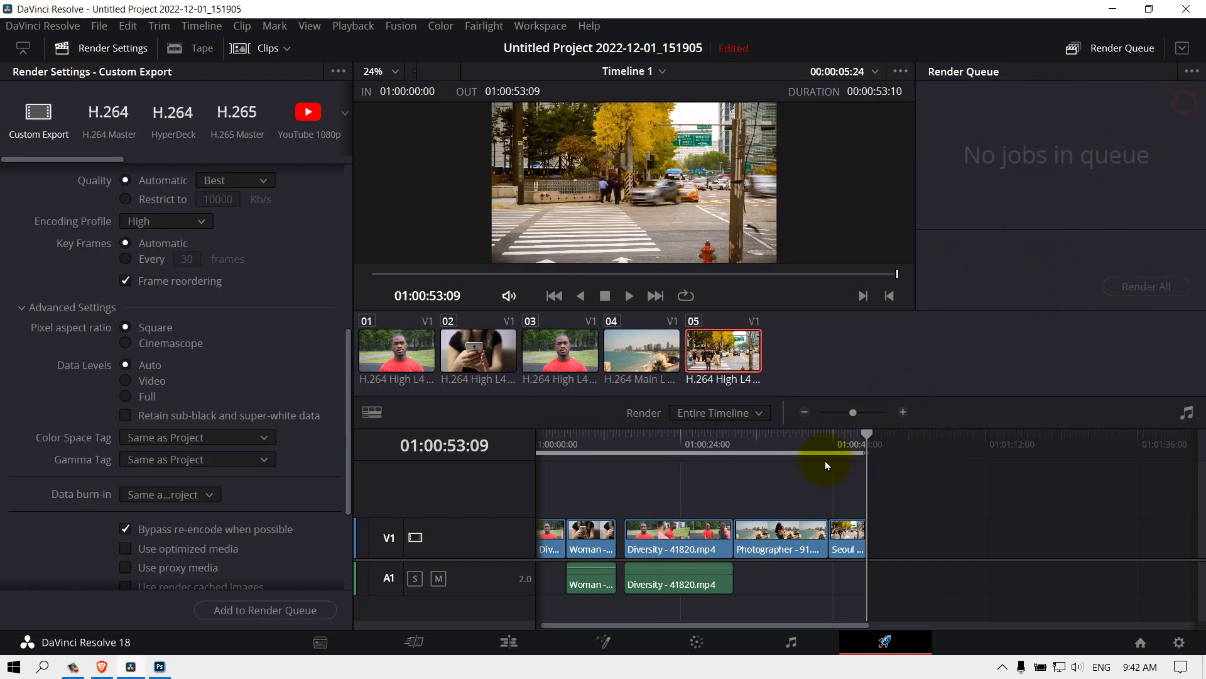
pyautogui.moveTo(864, 439); pyautogui.dragTo(680, 445)
pyautogui.click(959, 182)
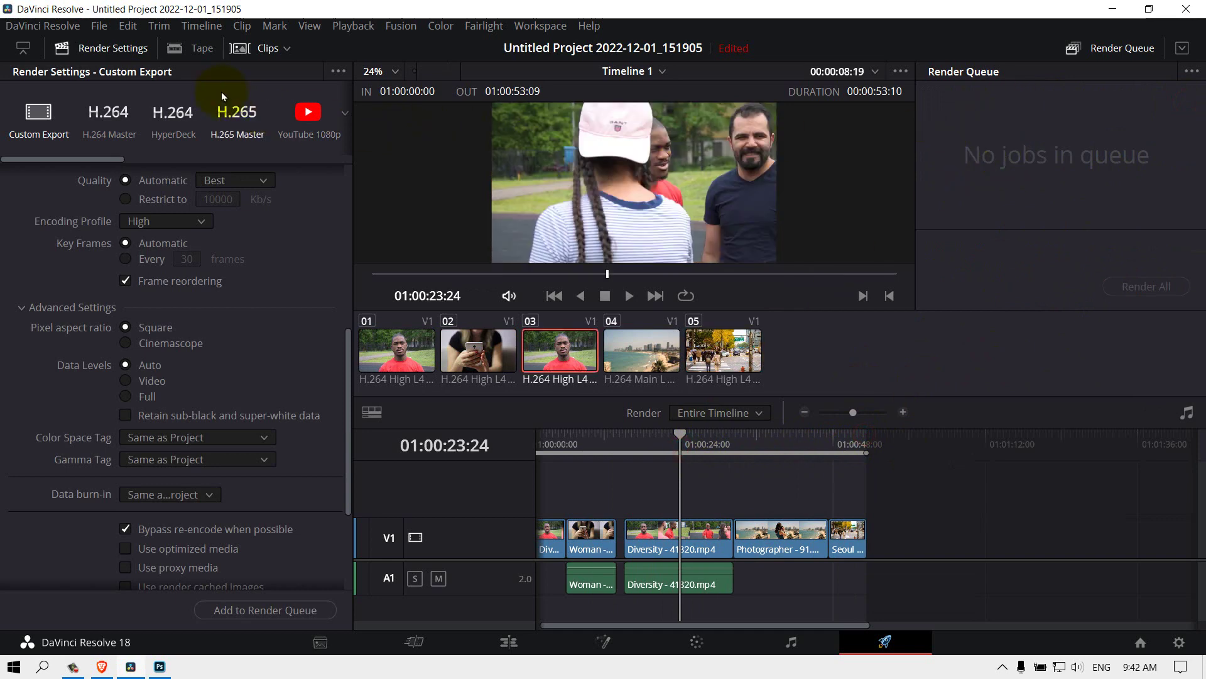
# - Add the first project's timeline to the render queue, replacing the existing output file
pyautogui.click(101, 27)
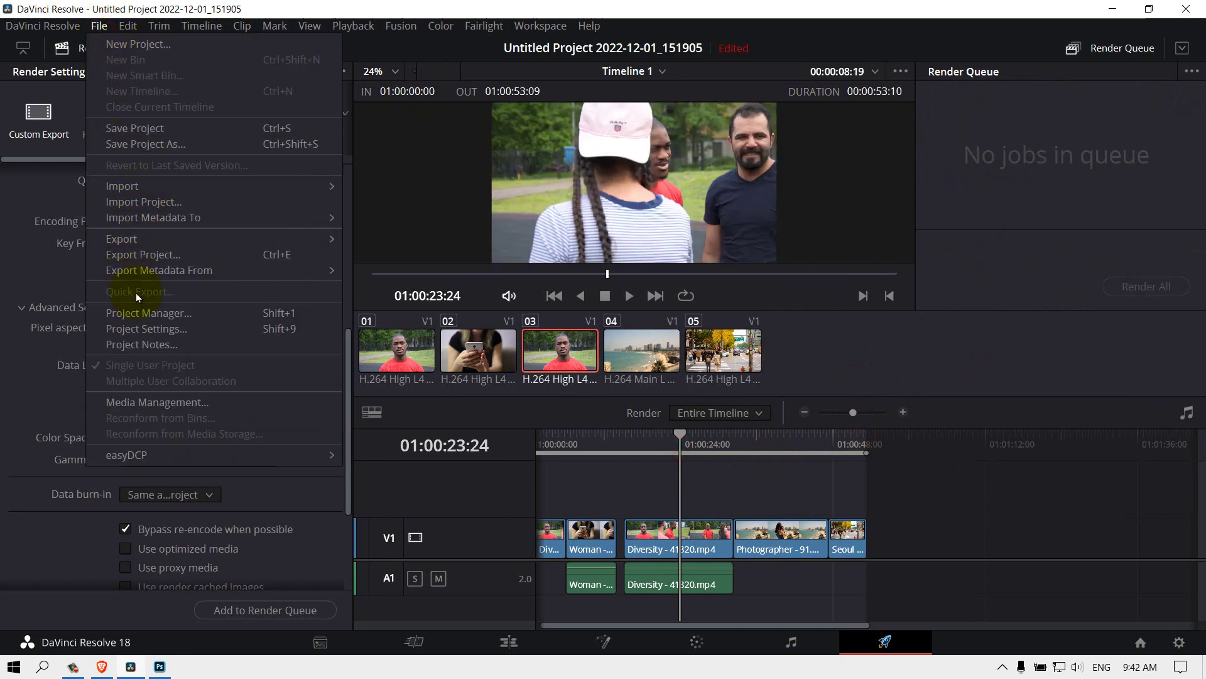
pyautogui.click(145, 314)
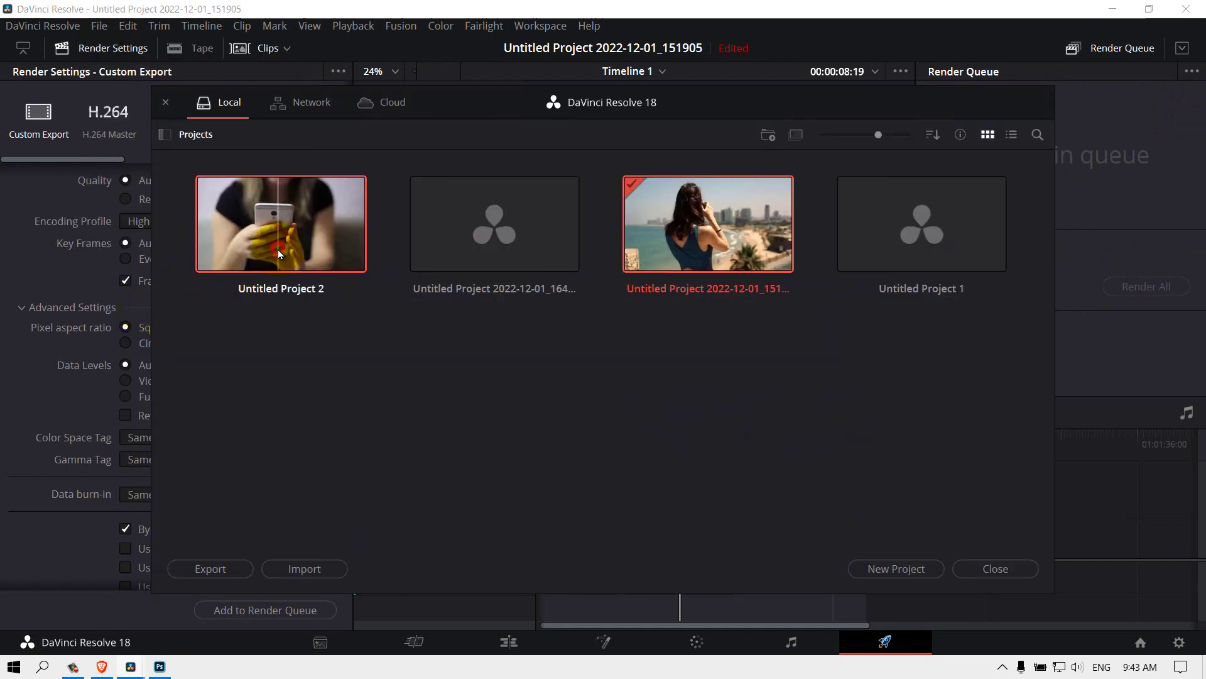
pyautogui.click(995, 569)
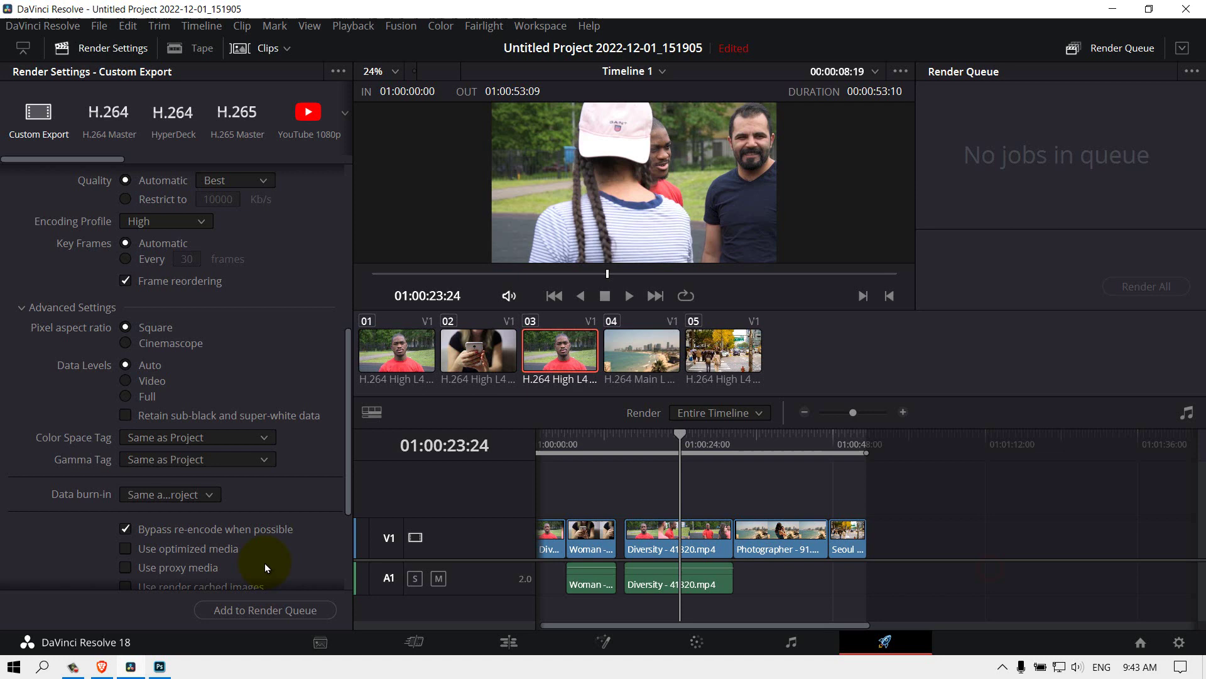
pyautogui.click(262, 610)
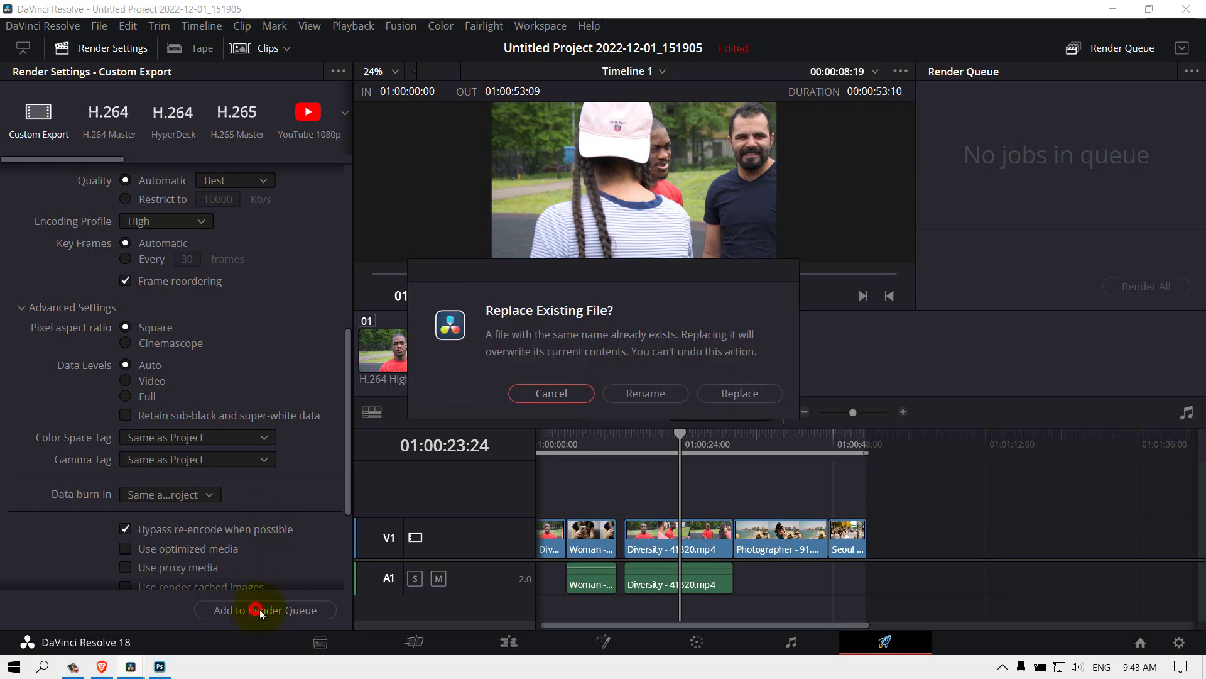
pyautogui.click(715, 394)
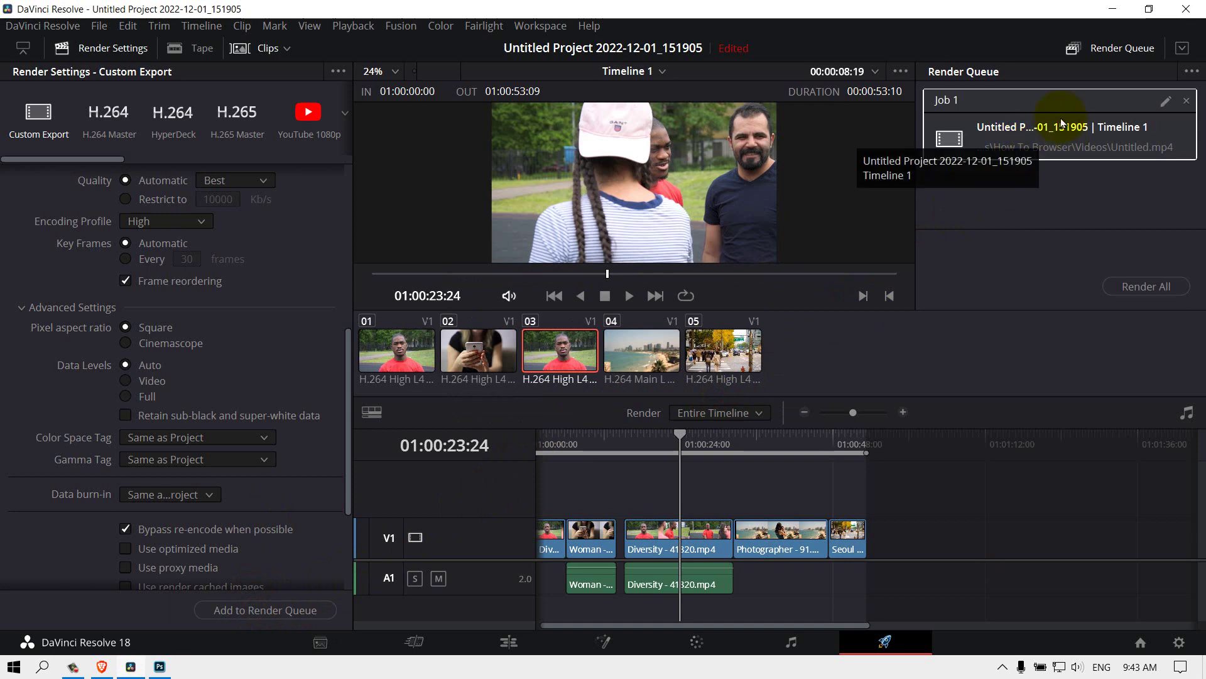
# - Load Untitled Project 2 from the Project Manager
pyautogui.click(127, 27)
pyautogui.moveTo(100, 26)
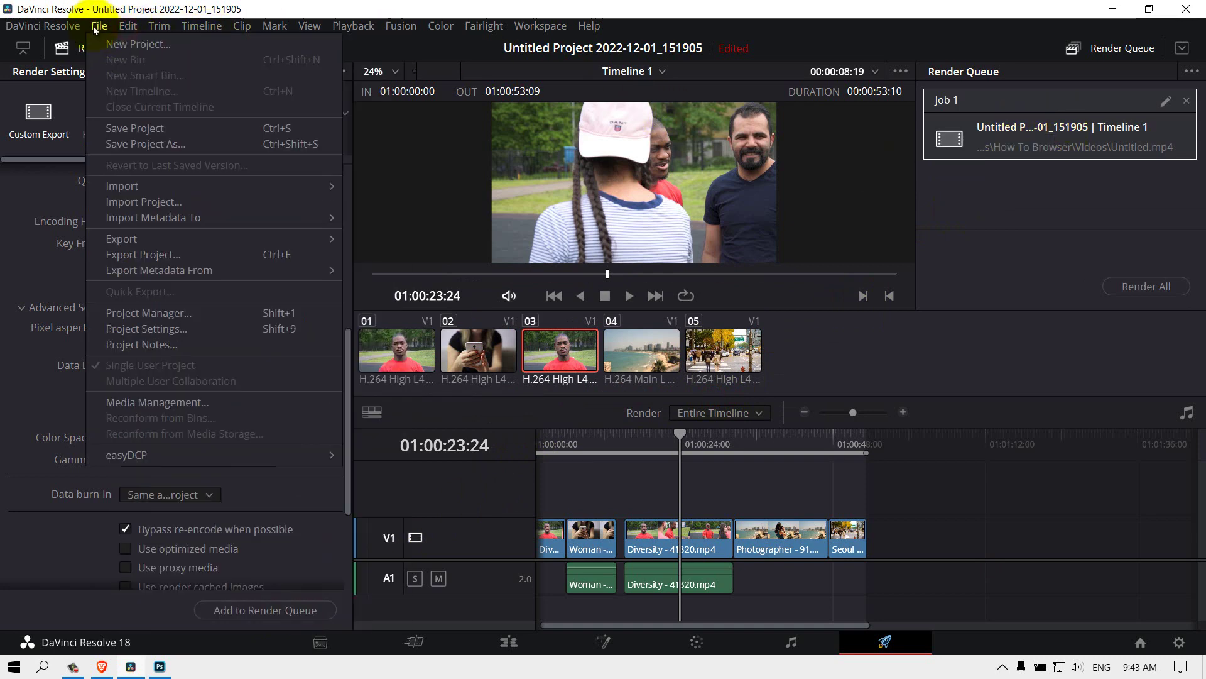
pyautogui.click(134, 313)
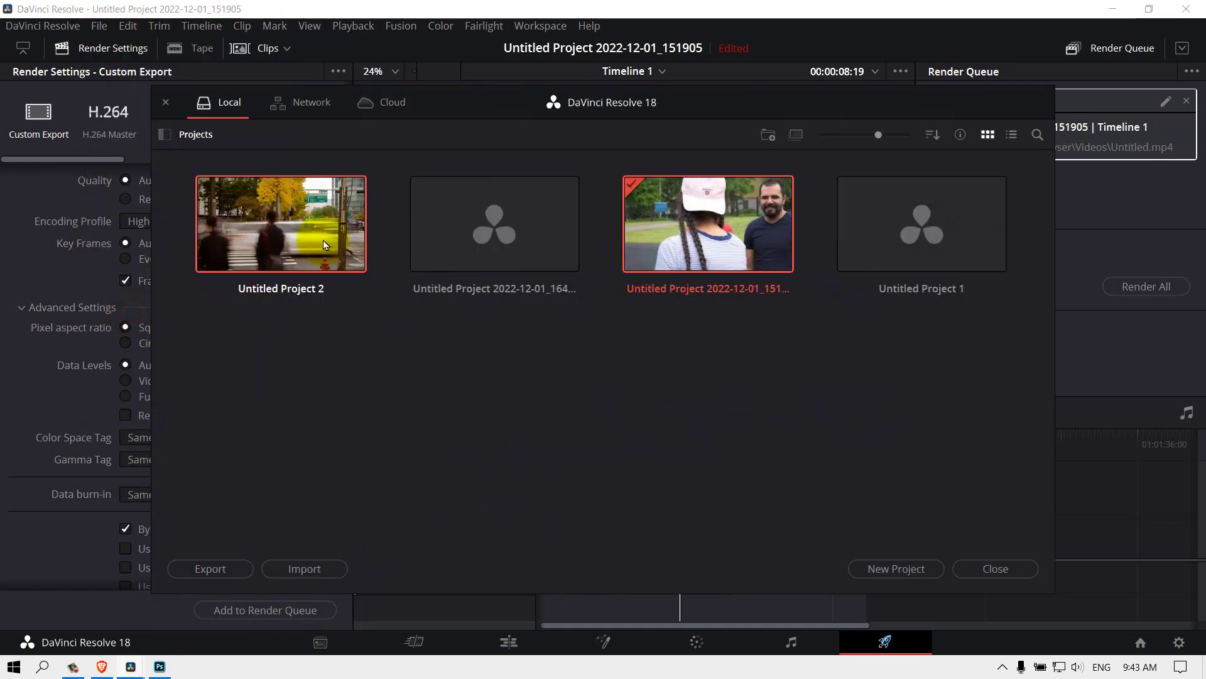
pyautogui.doubleClick(290, 233)
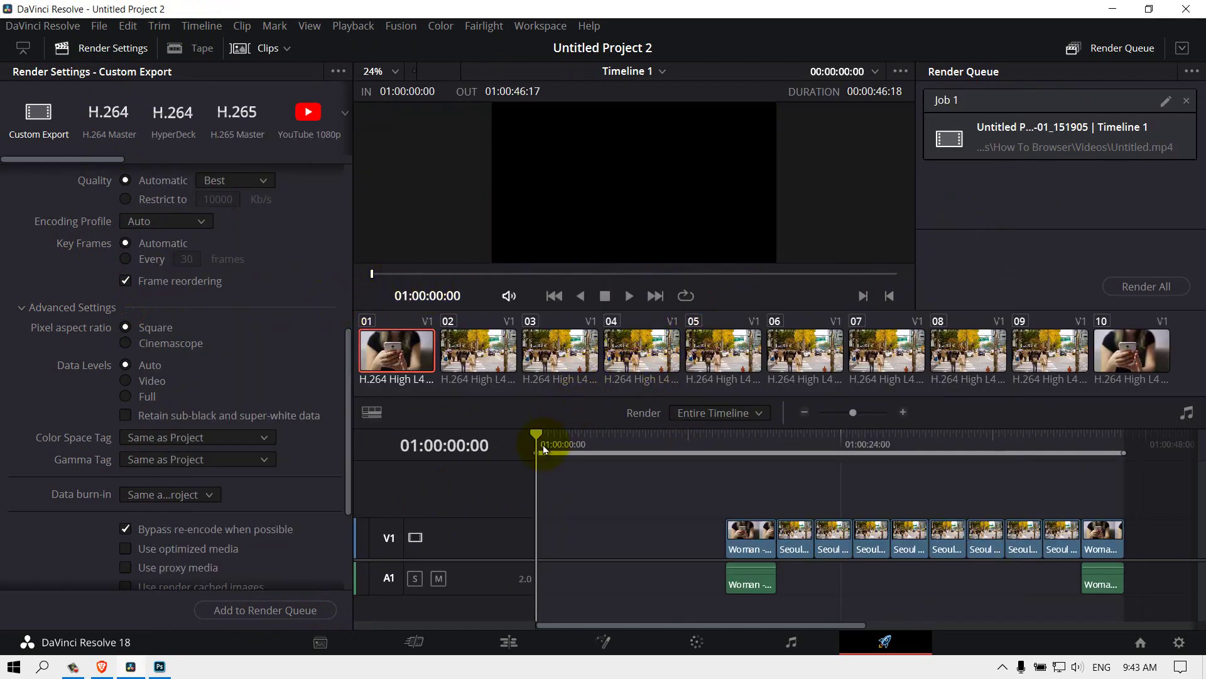
pyautogui.scroll(-1, 189, 374)
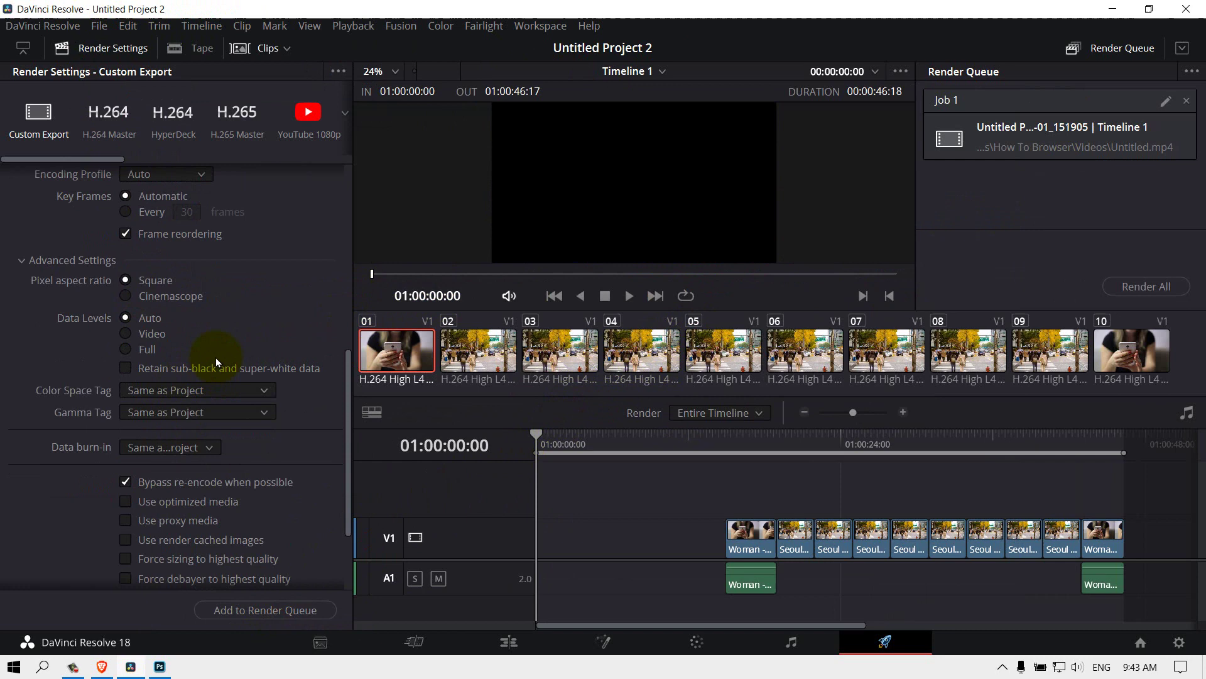
pyautogui.scroll(2, 217, 349)
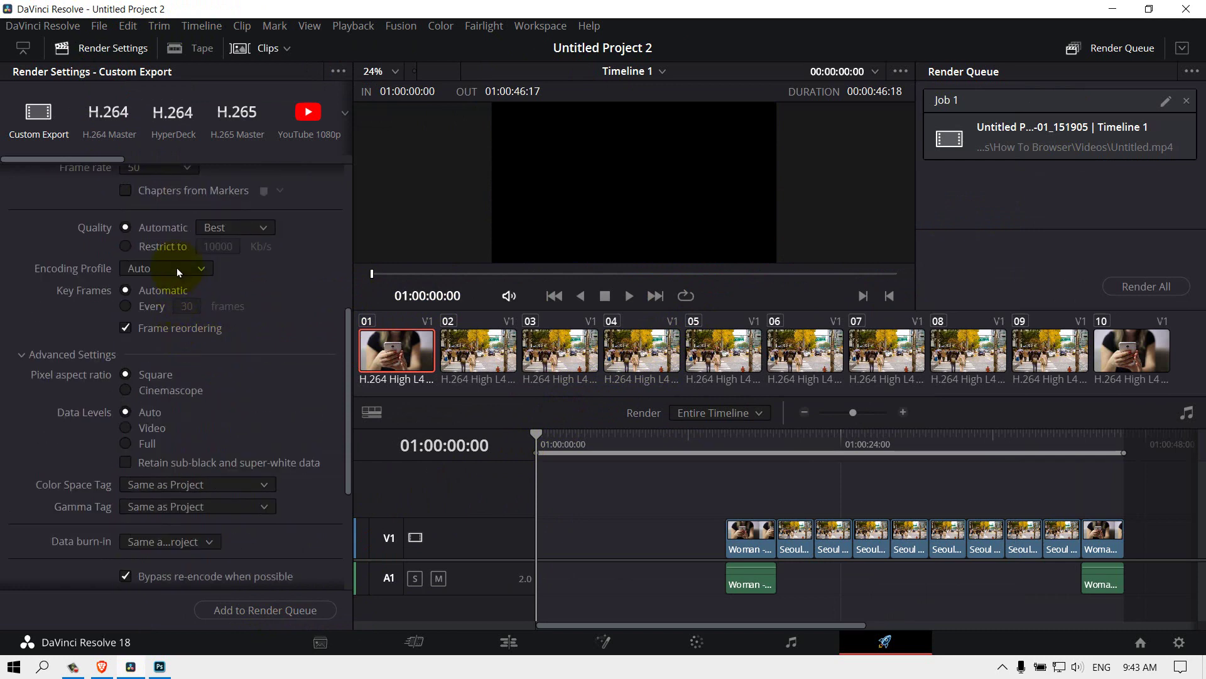
pyautogui.scroll(1, 176, 268)
pyautogui.scroll(1, 187, 278)
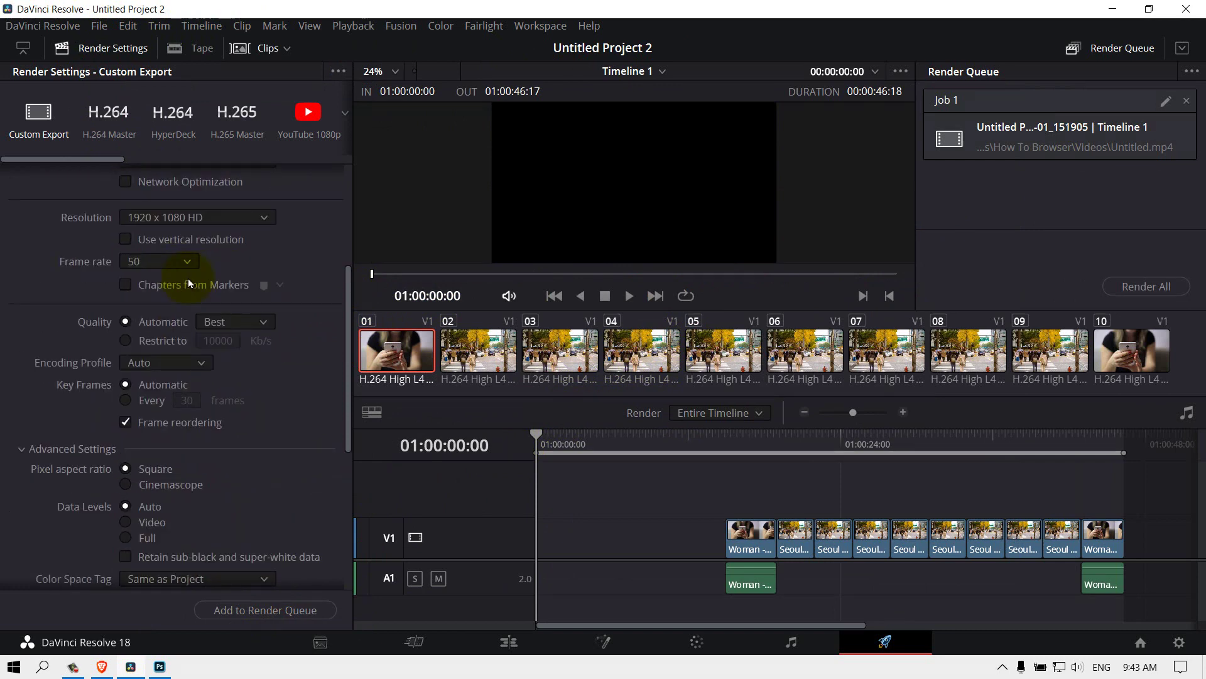
pyautogui.scroll(2, 192, 286)
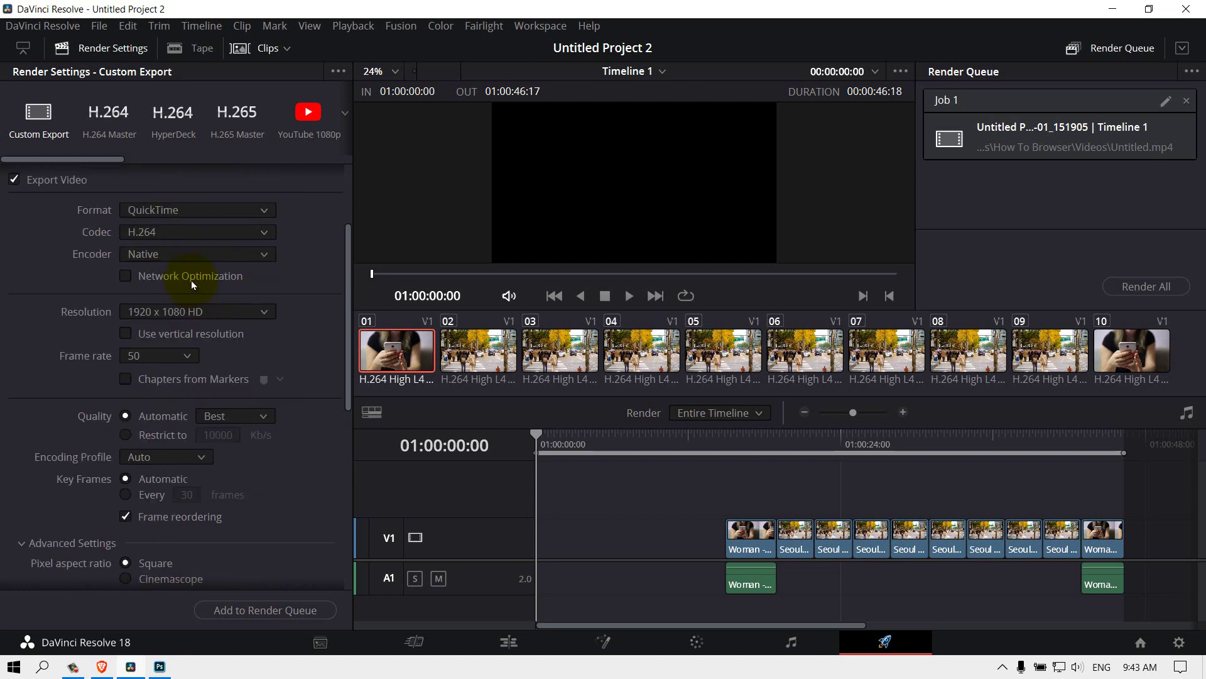
# - Queue Untitled Project 2's Timeline 1 as a second job, replacing the existing file
pyautogui.click(275, 609)
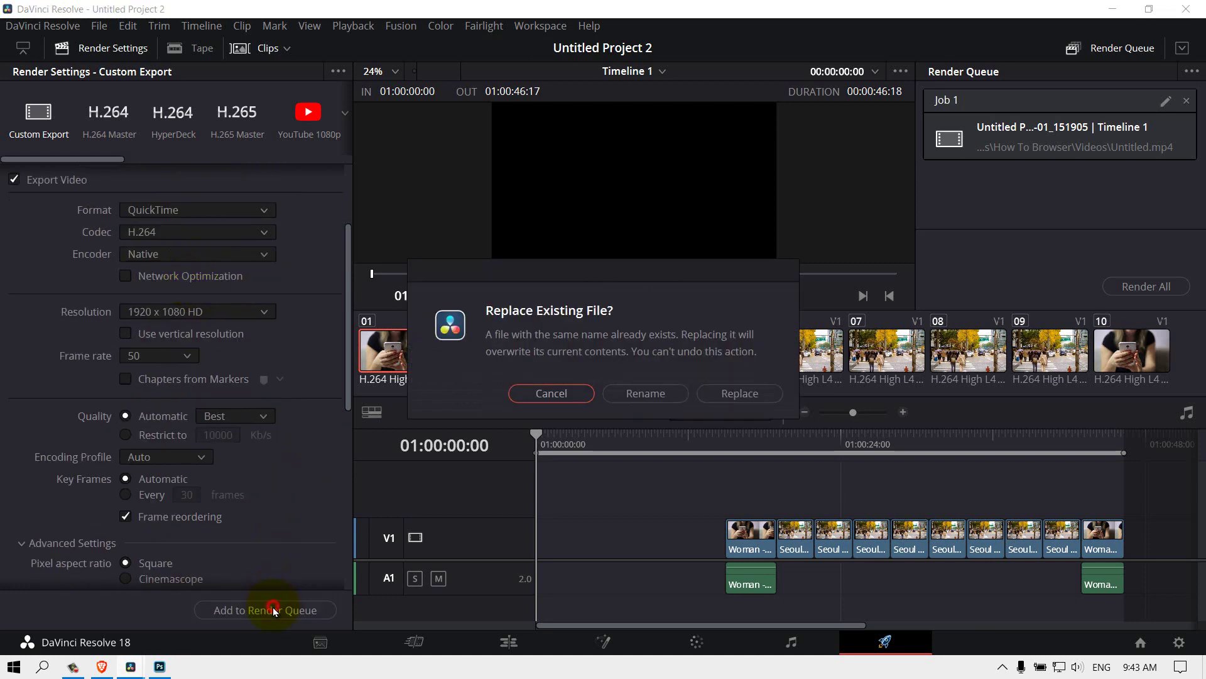
pyautogui.click(715, 398)
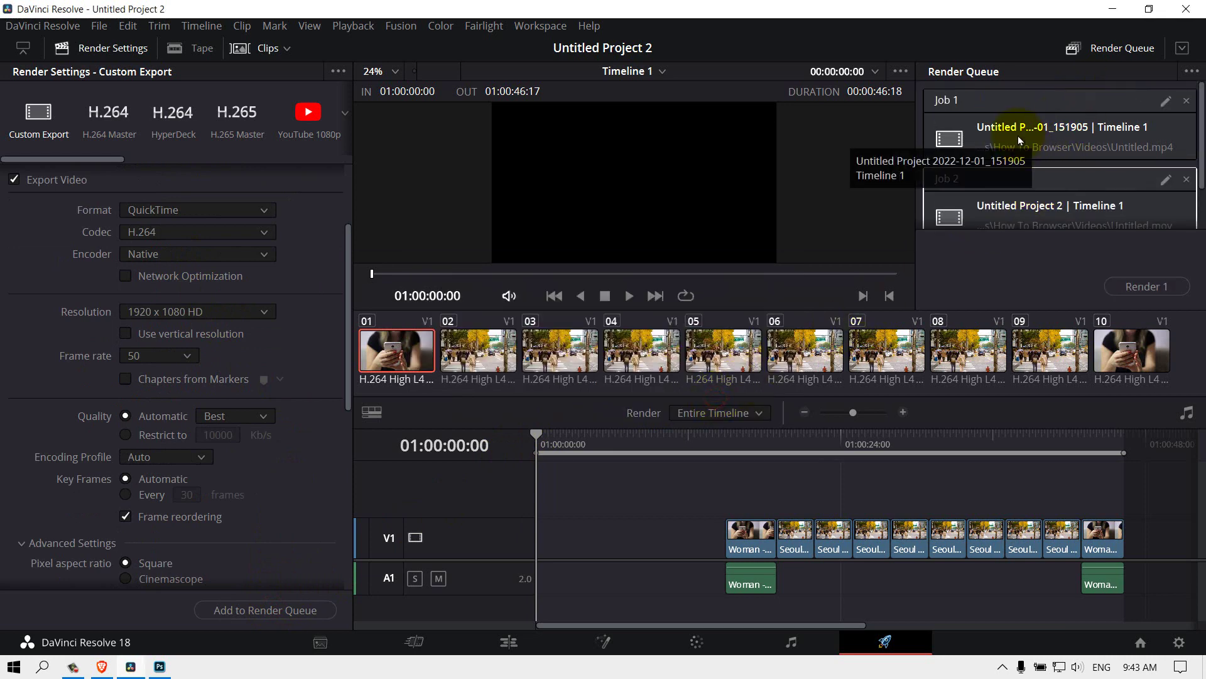
pyautogui.click(1190, 73)
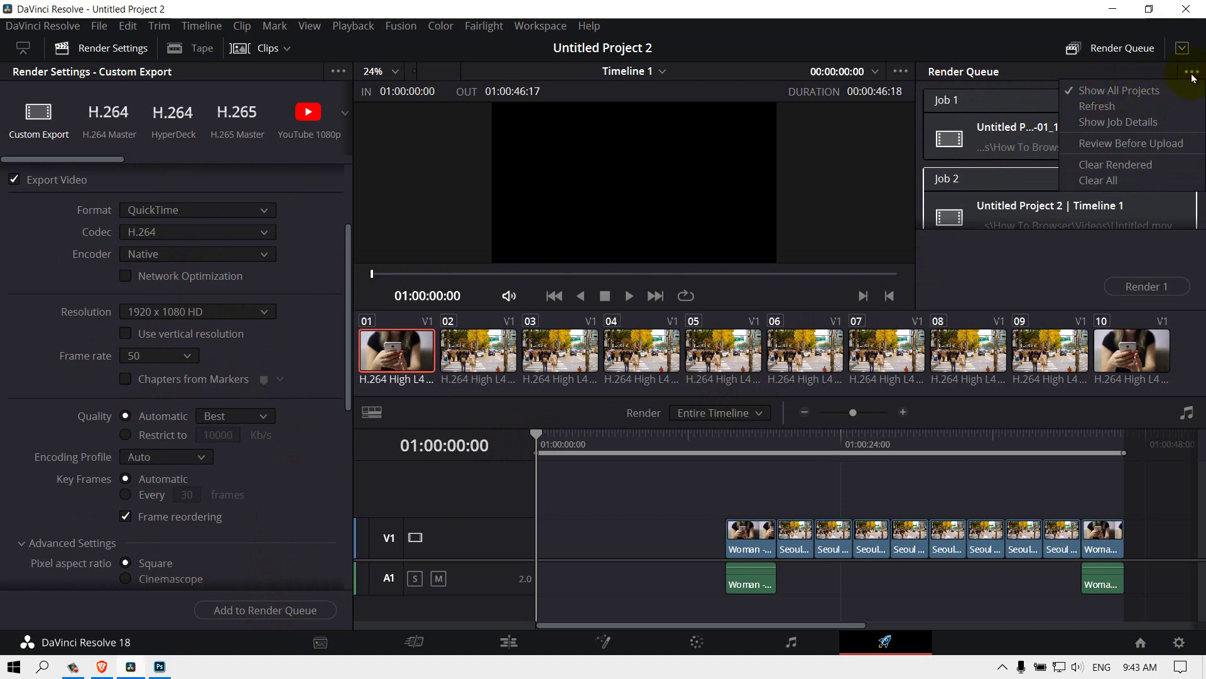
pyautogui.click(1192, 75)
pyautogui.click(1048, 77)
pyautogui.click(1190, 72)
pyautogui.click(1167, 90)
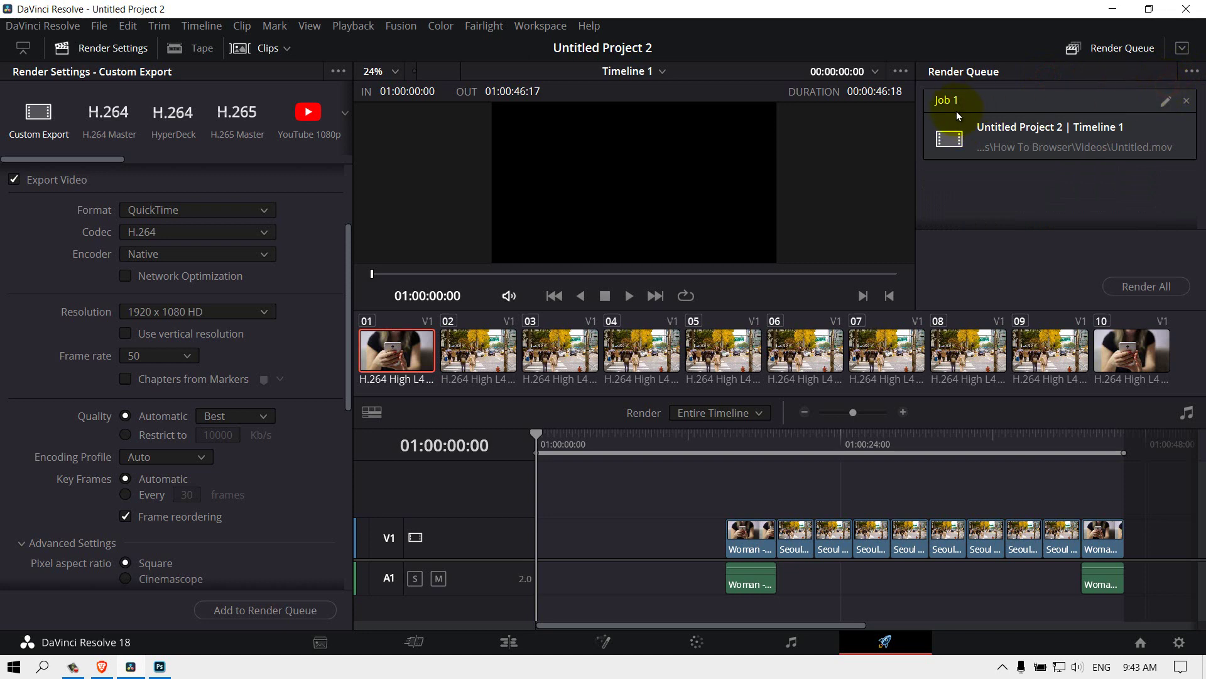
pyautogui.click(1192, 74)
pyautogui.click(1139, 93)
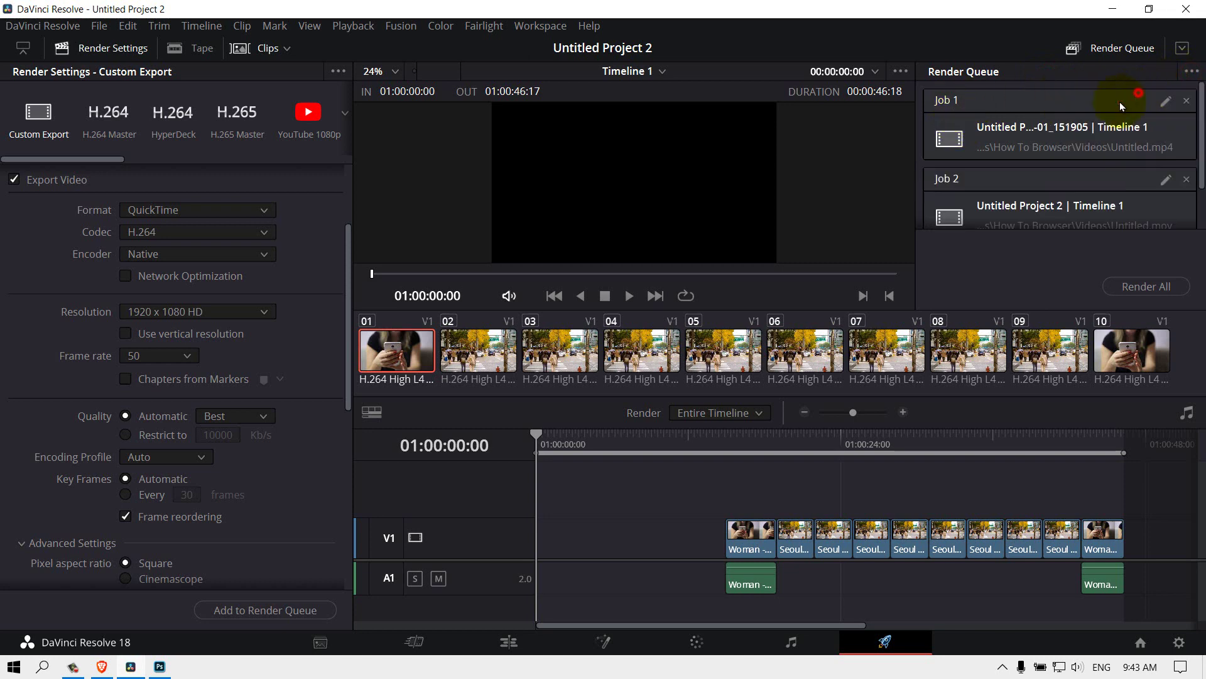
pyautogui.scroll(-2, 975, 204)
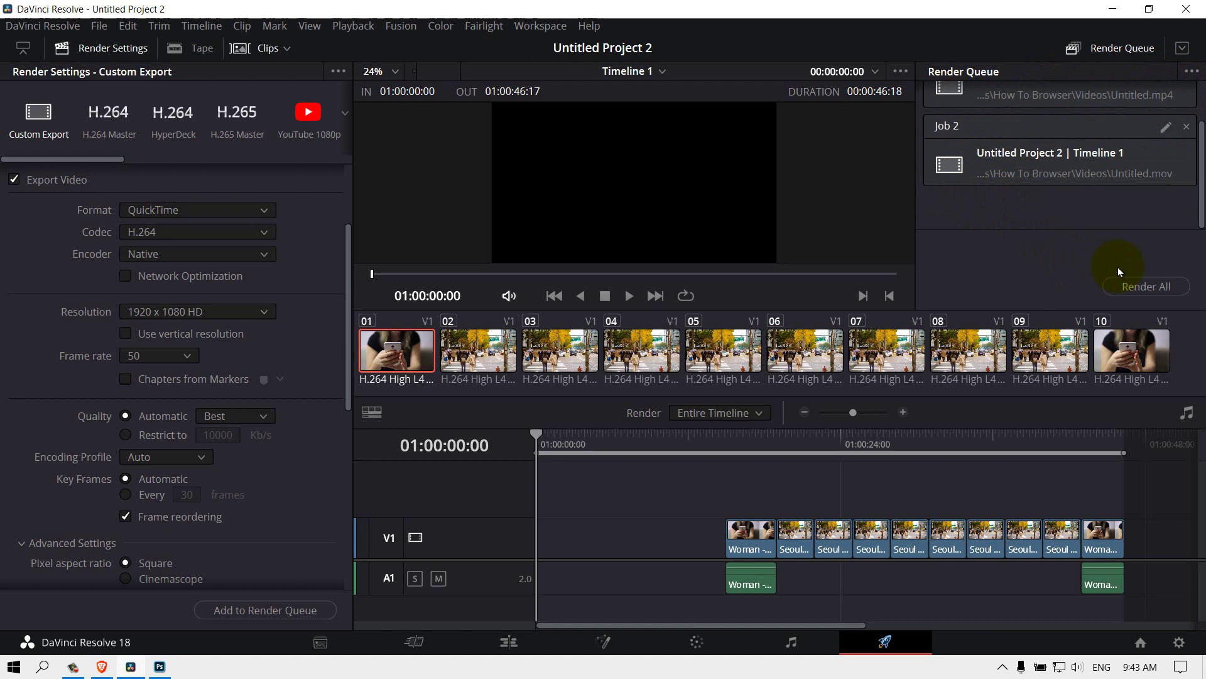
# - Start Render All so Job 1 (Untitled.mp4) renders first of the two jobs
pyautogui.click(1161, 289)
pyautogui.scroll(2, 960, 158)
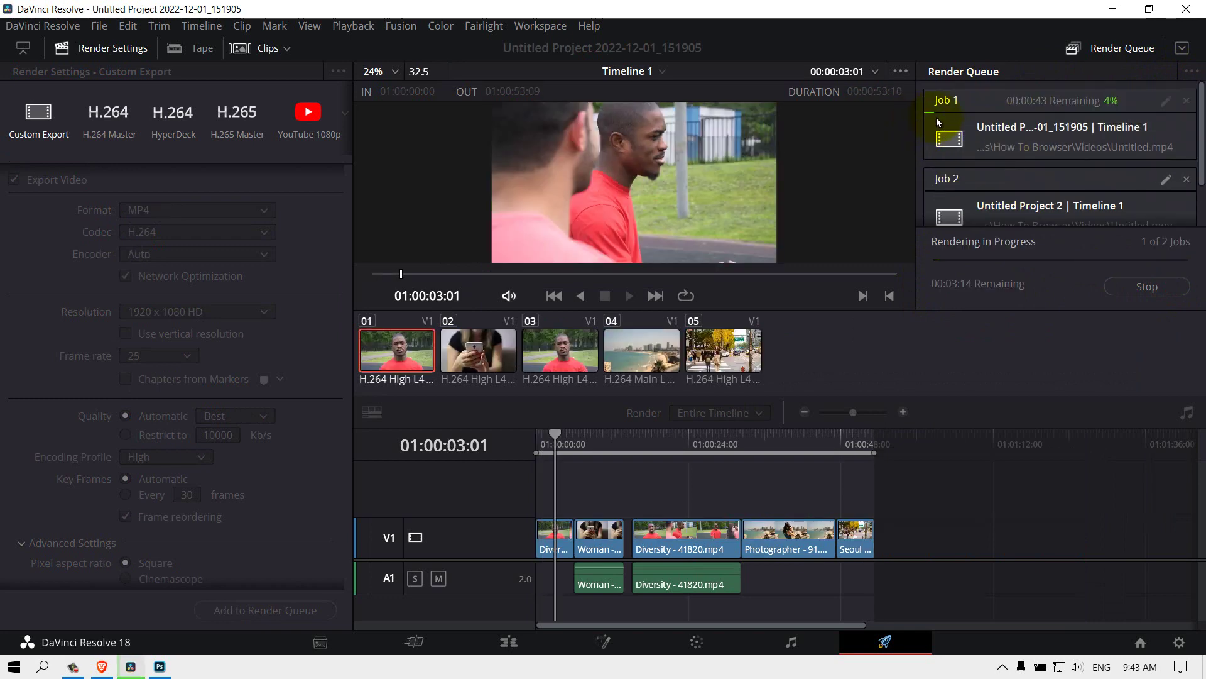
pyautogui.scroll(-1, 956, 183)
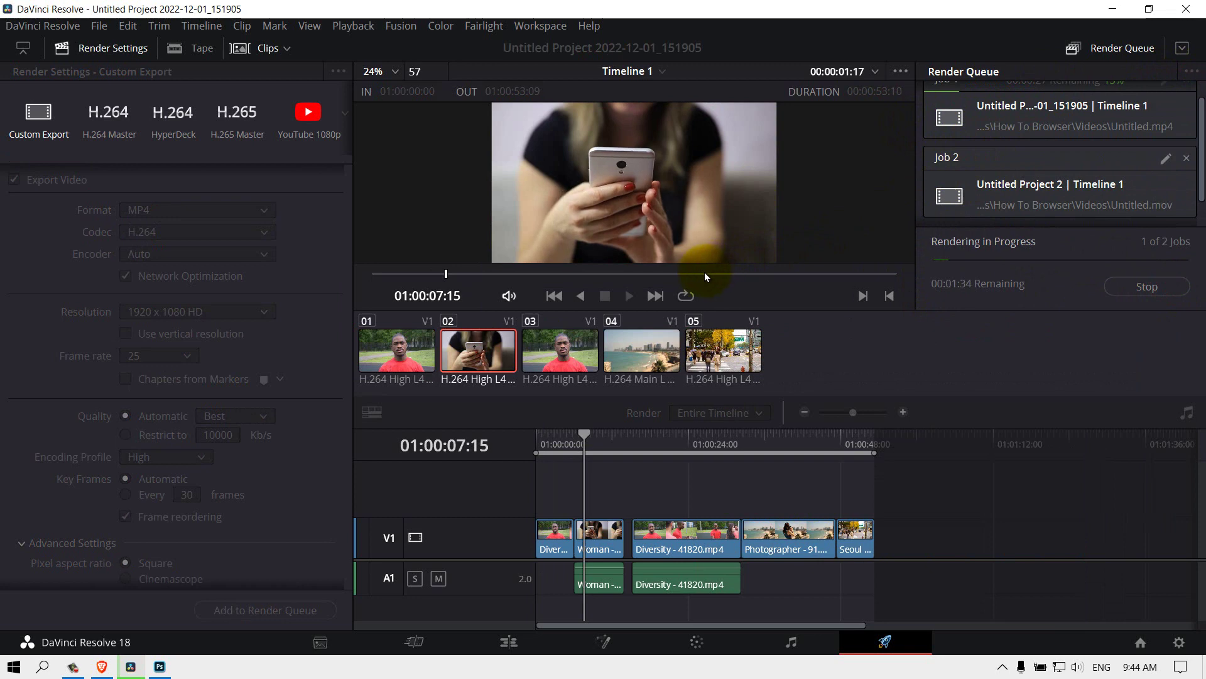